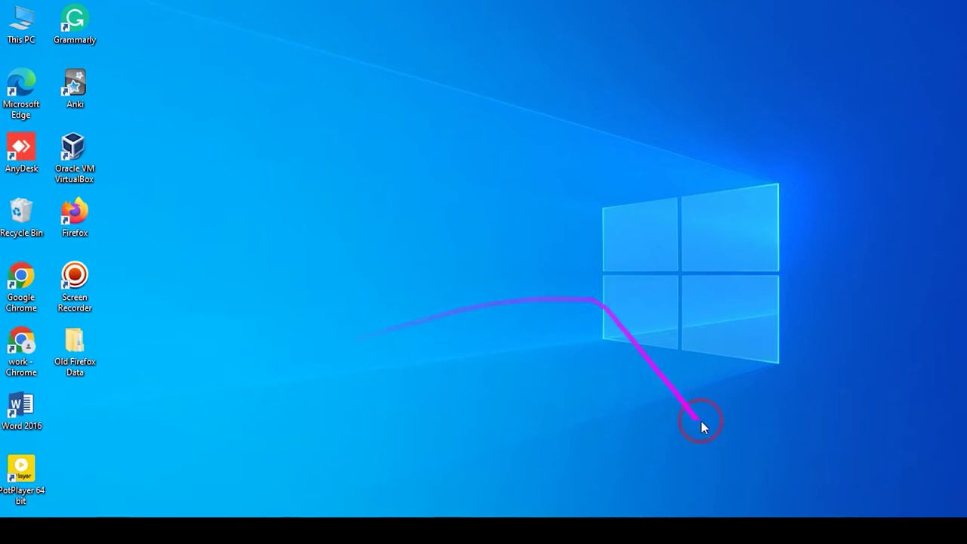
Open the Windows network status panel from the taskbar tray icon
click(843, 521)
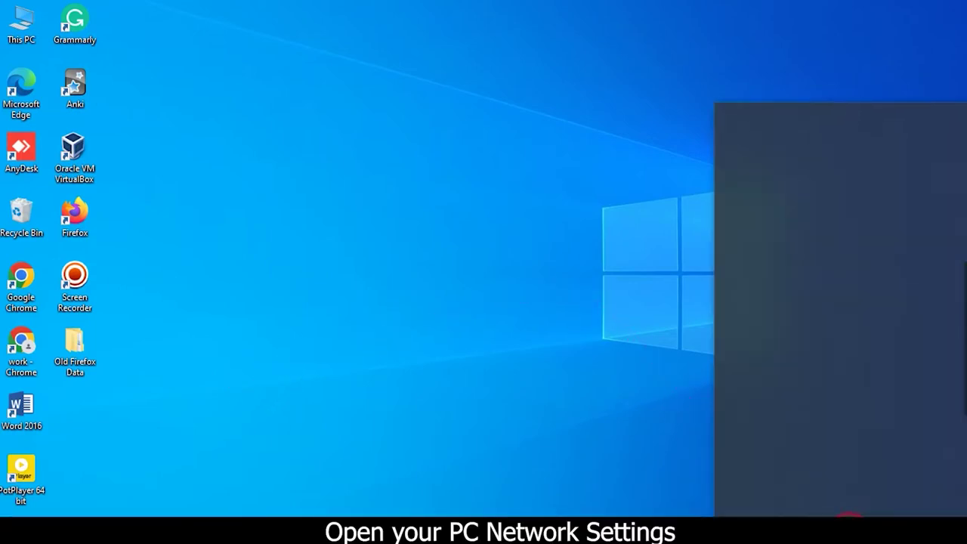
Open the Ethernet adapter's IPv4 properties from Network & Internet adapter options
click(729, 443)
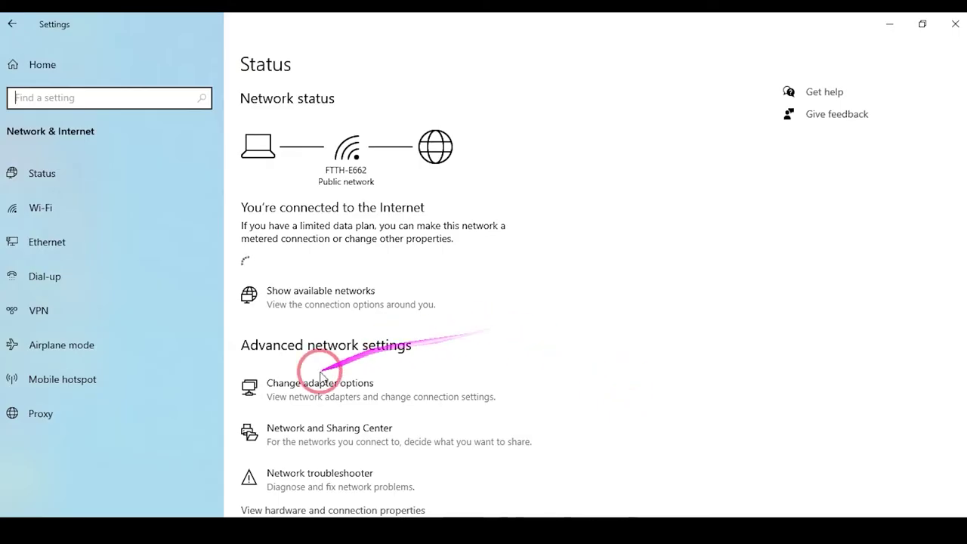
scroll(313, 427, down, 3)
scroll(277, 423, down, 2)
click(306, 373)
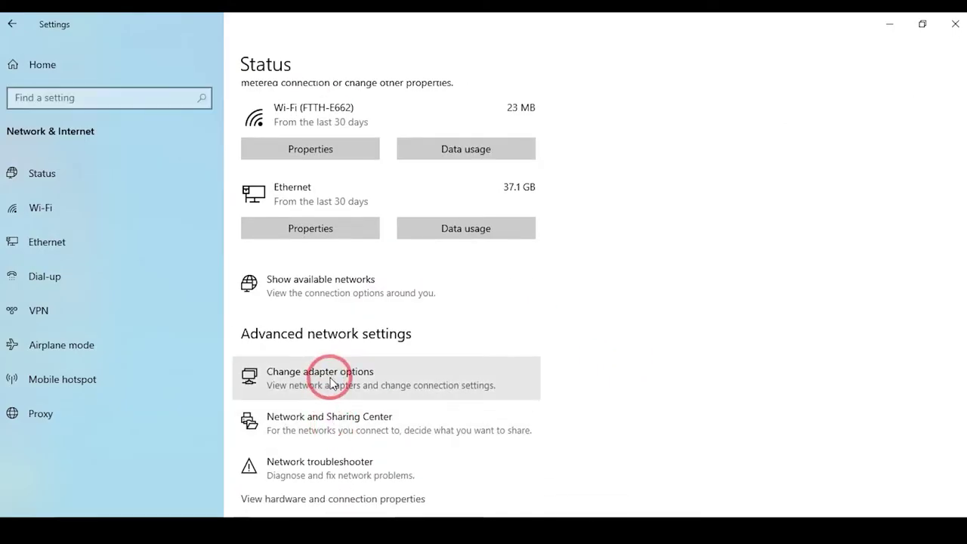
double_click(103, 162)
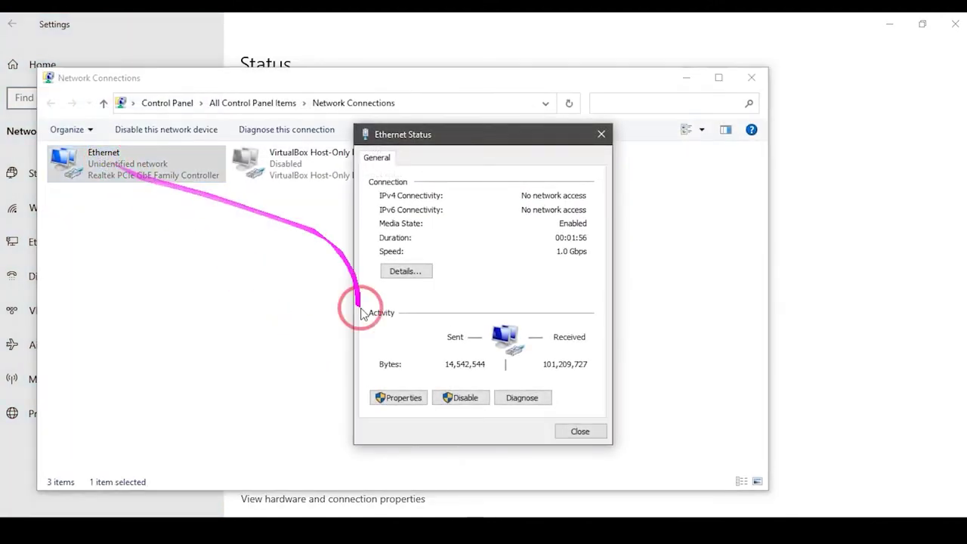
click(404, 400)
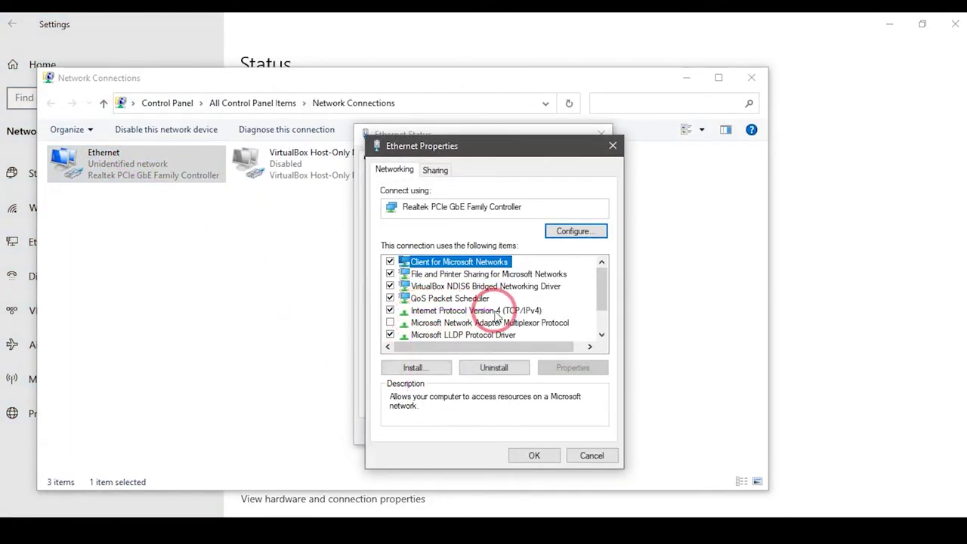
click(493, 311)
double_click(492, 314)
Give Ethernet IPv4 a manual IP address and subnet mask, apply, and close the dialogs
click(415, 303)
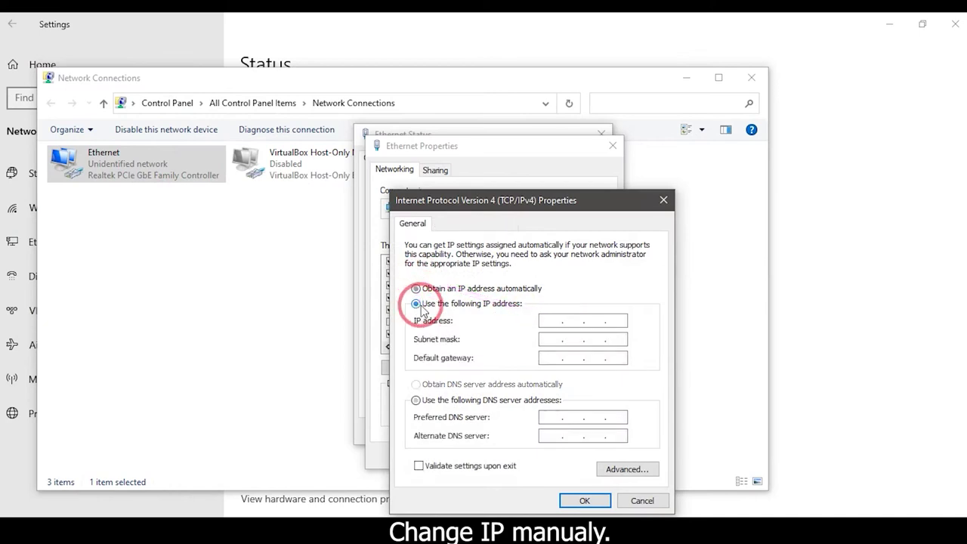
click(553, 322)
click(597, 324)
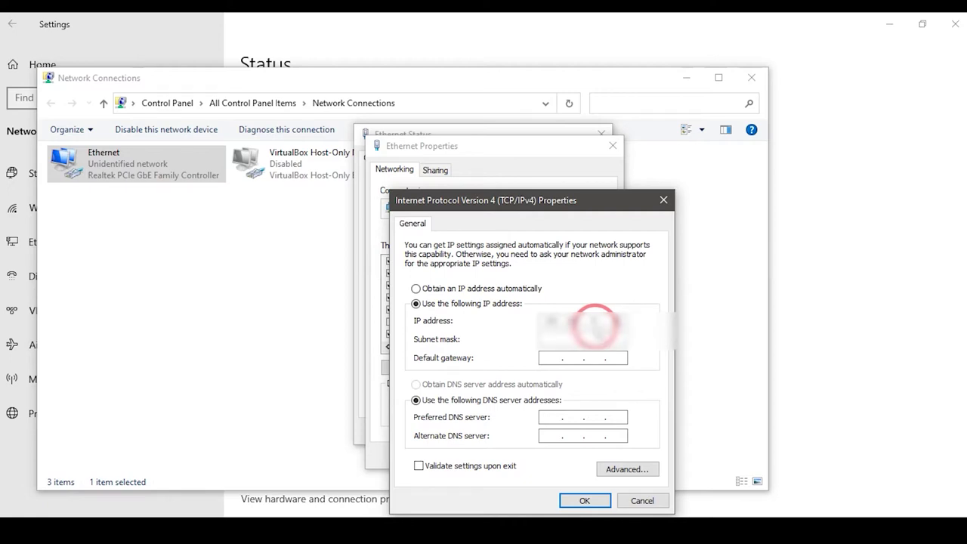
click(586, 500)
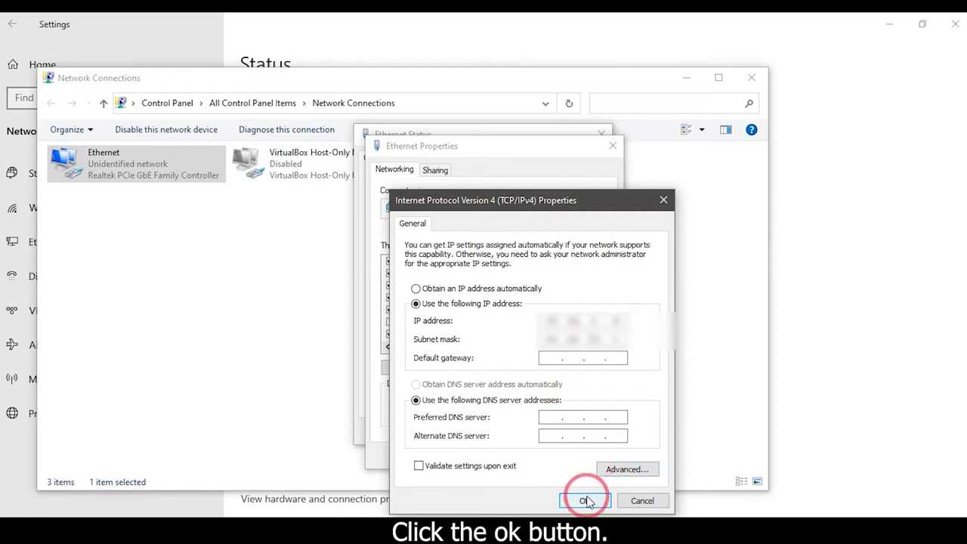
click(586, 500)
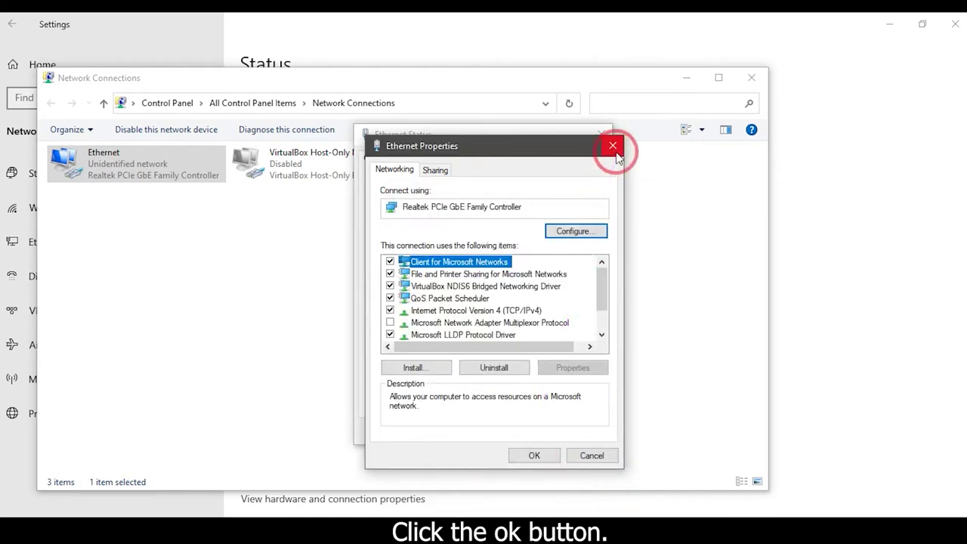
click(534, 455)
click(579, 428)
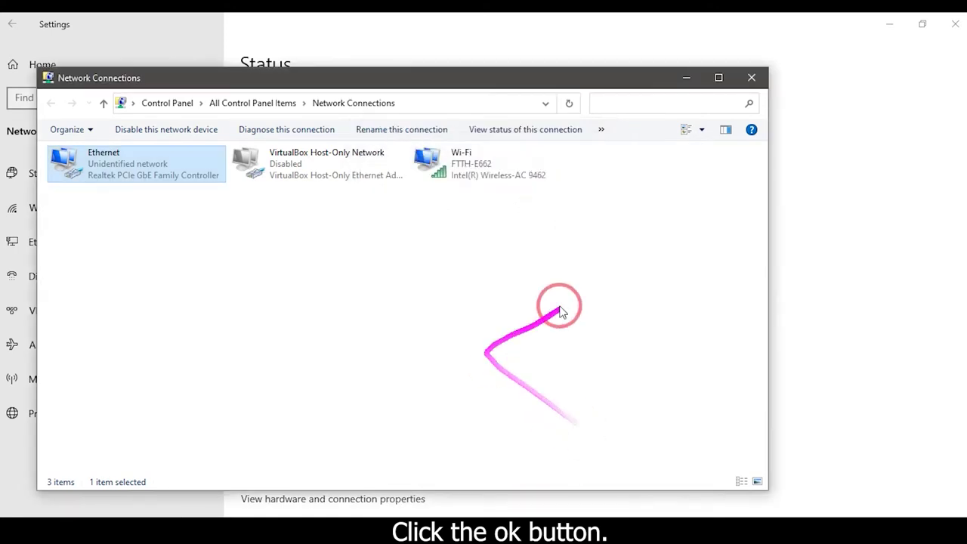
click(685, 78)
Launch the work Chrome browser and go to the OLT address 192.168.8.200
click(889, 24)
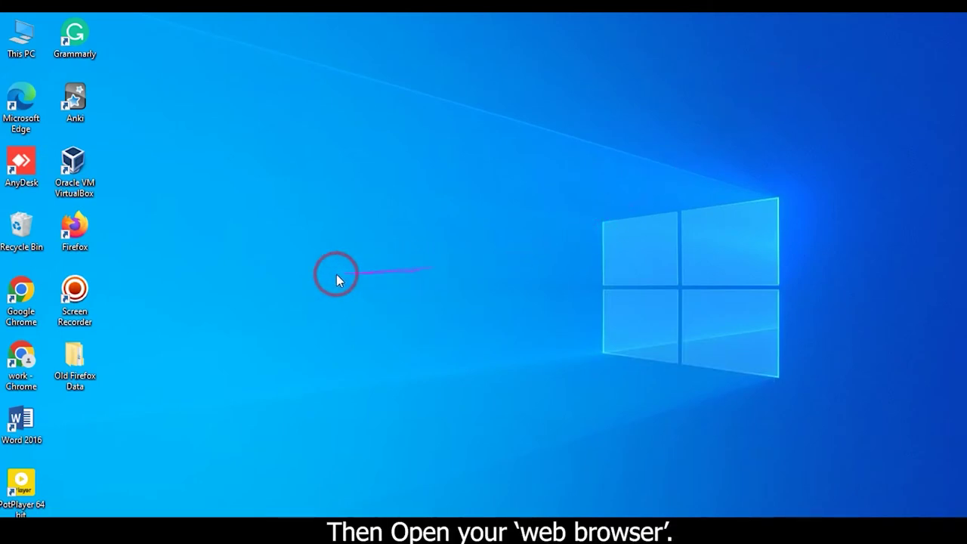
click(23, 357)
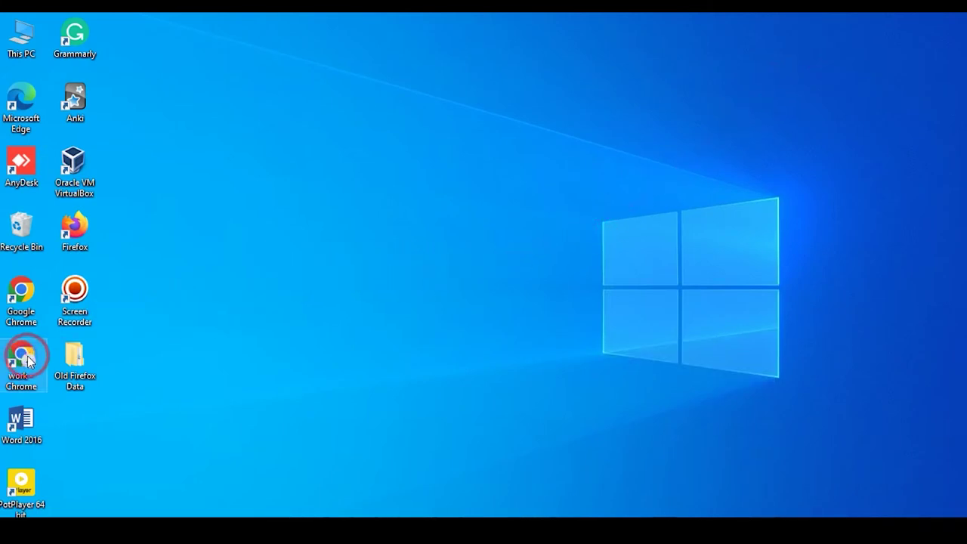
double_click(29, 361)
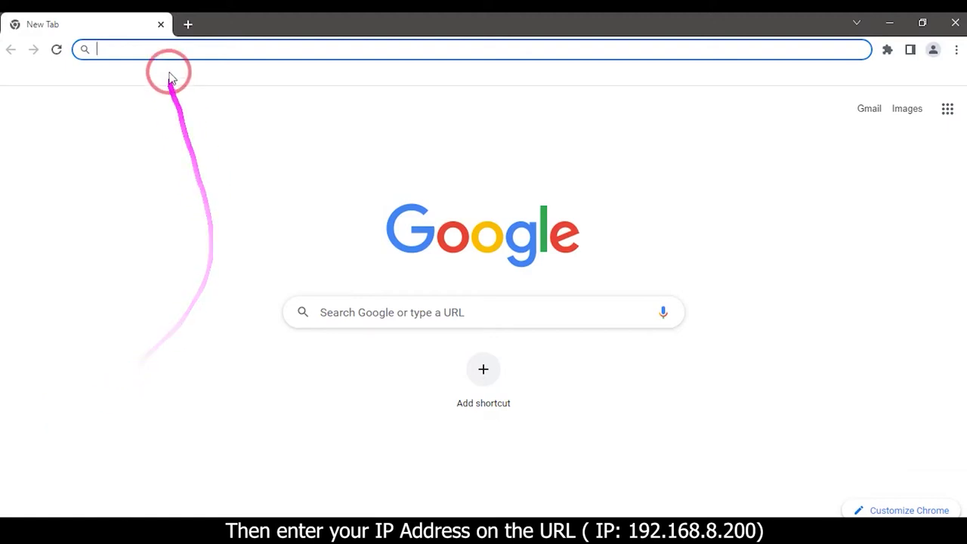
text(192.1)
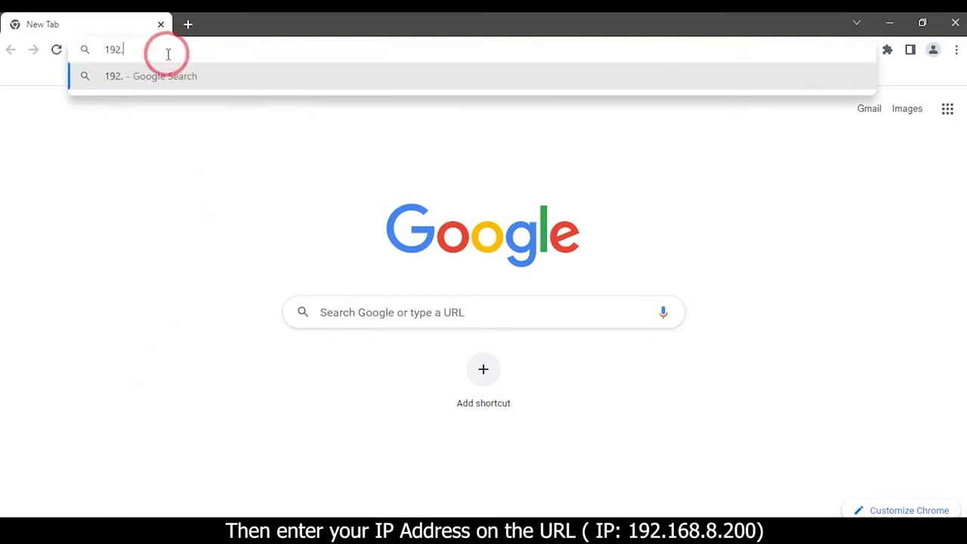
text(68.)
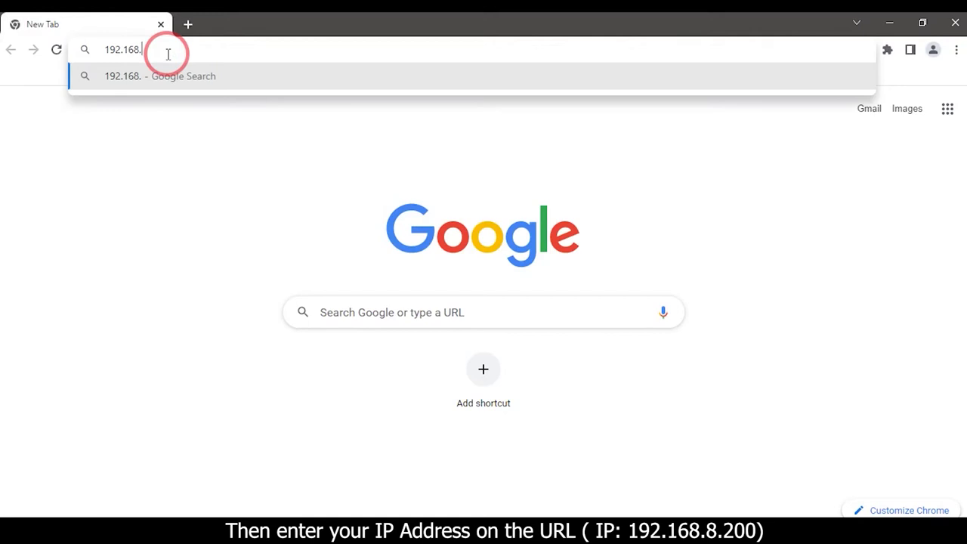
text(8.)
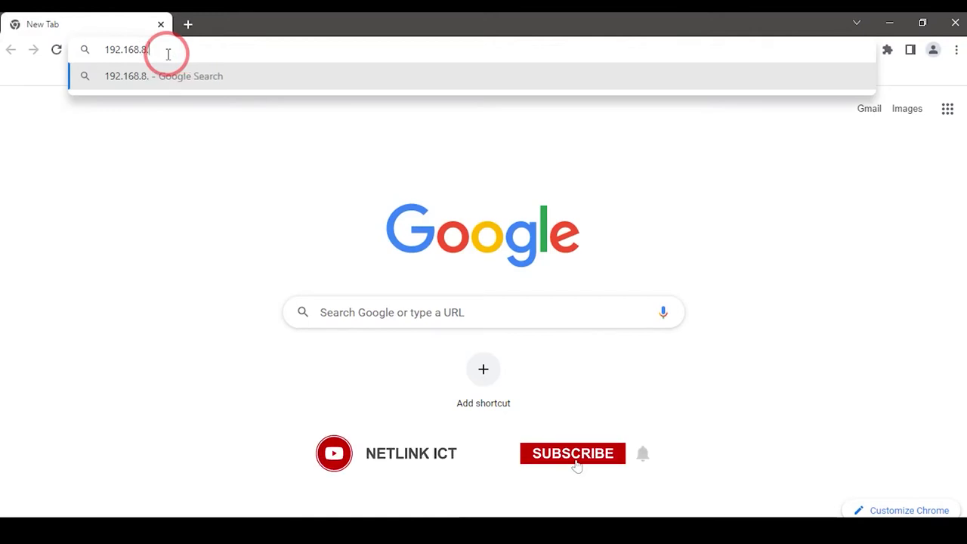
text(200)
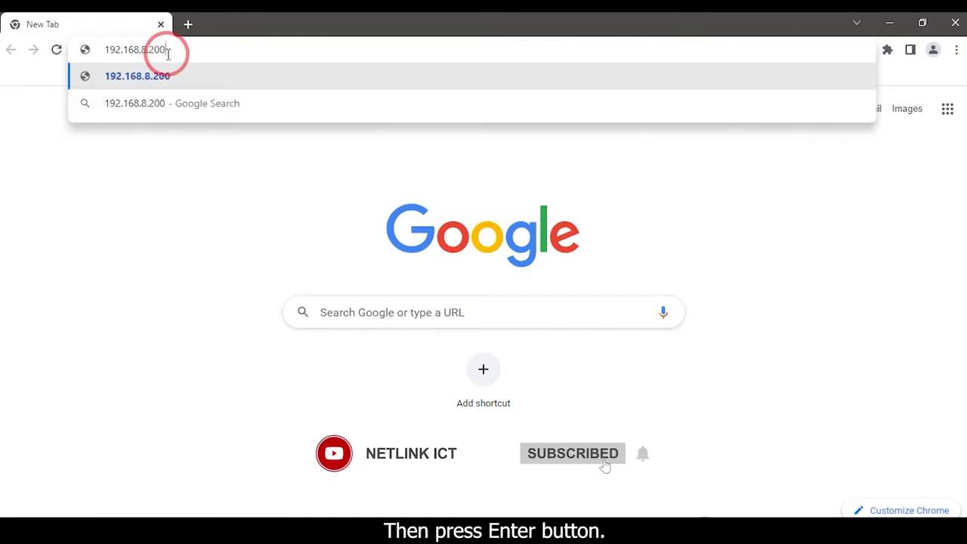
key(Return)
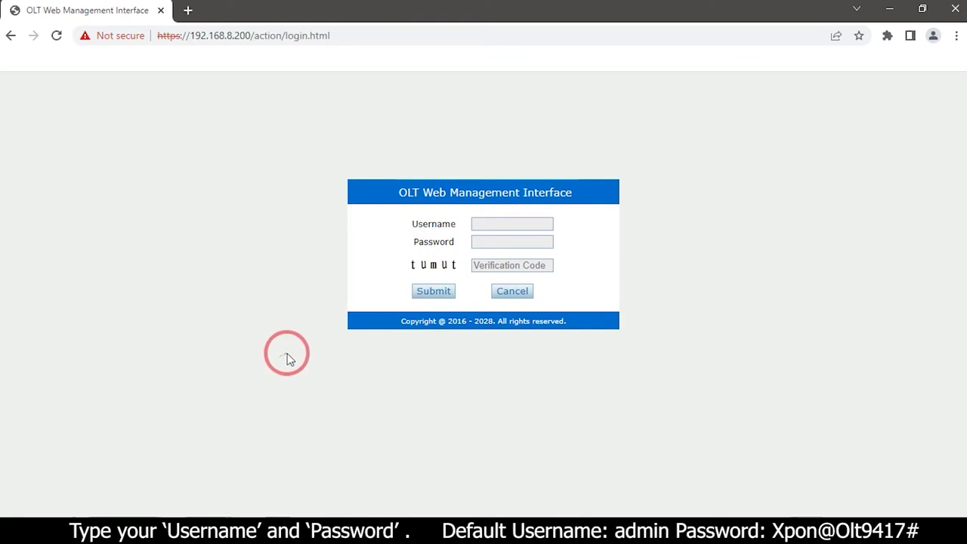
Log in to the OLT with the username, password and verification code
click(508, 224)
text(admin)
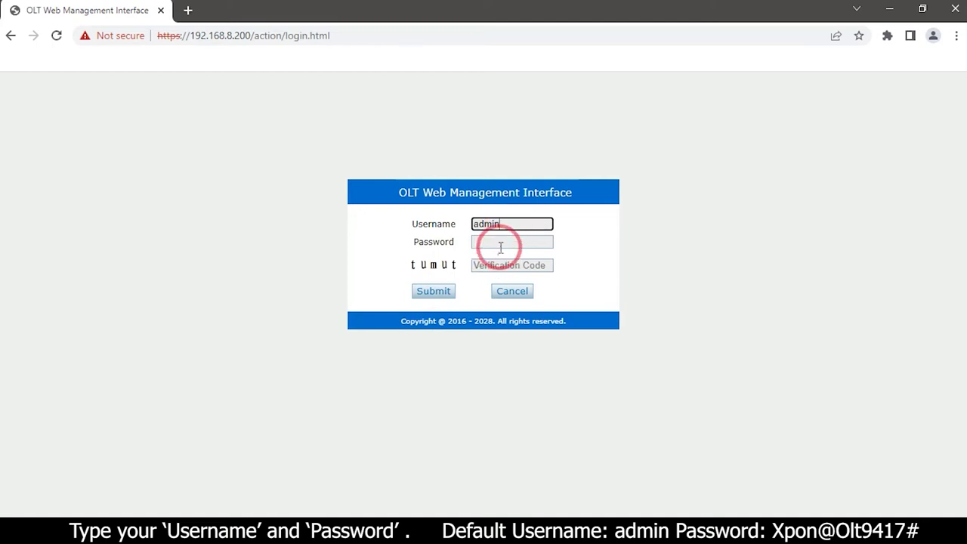
click(501, 243)
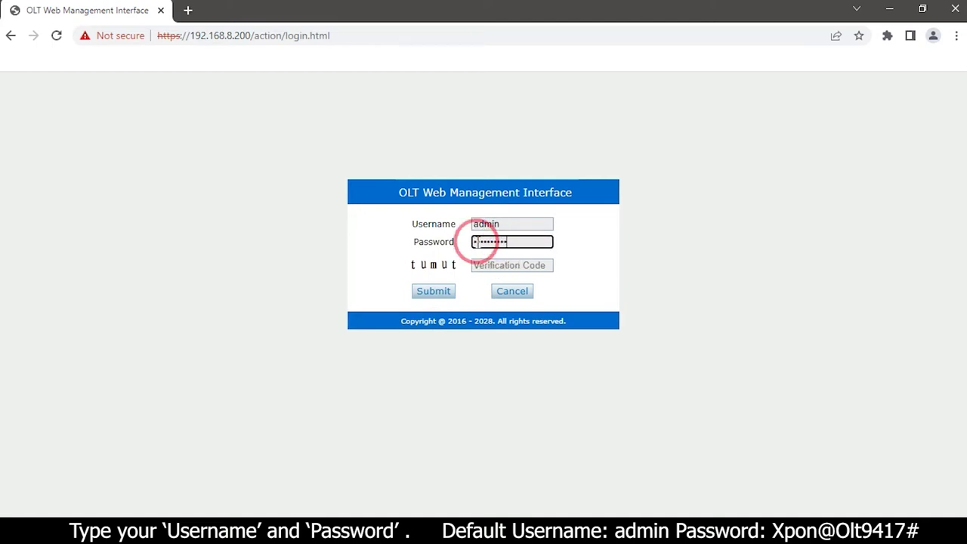
click(482, 266)
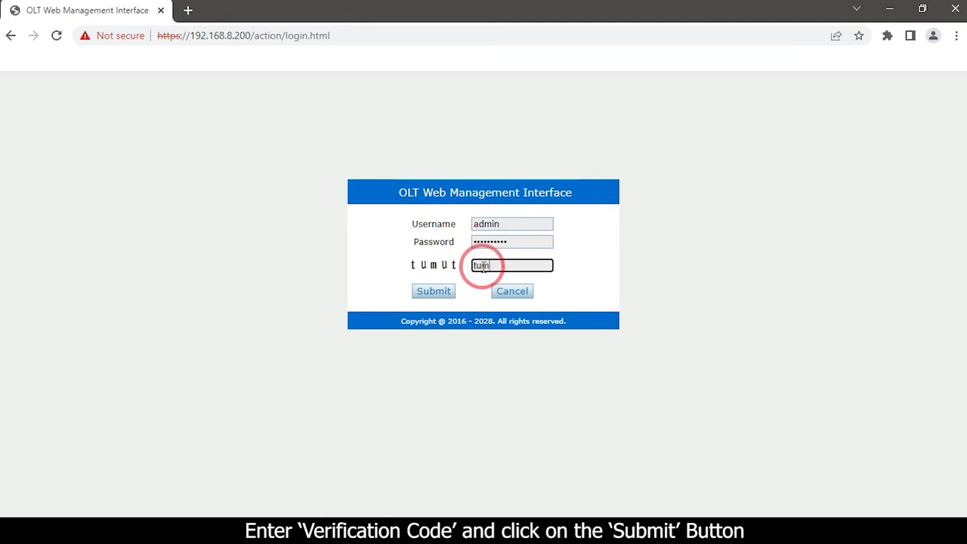
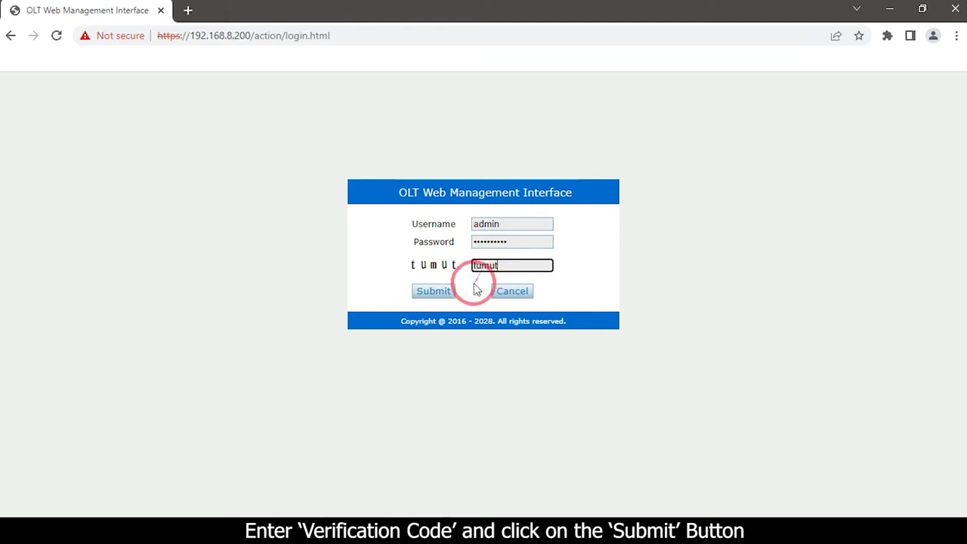
click(432, 291)
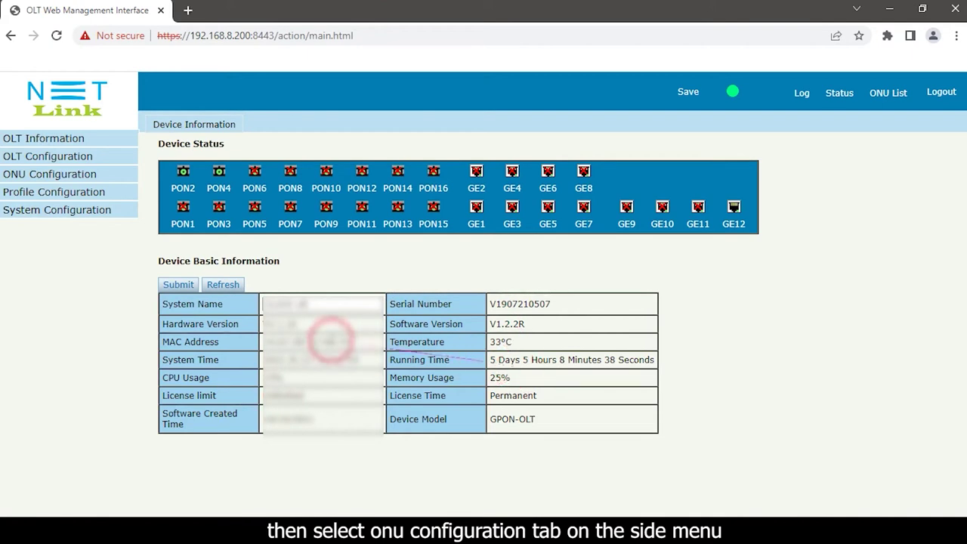
Filter the ONU AuthList to PON2 and open Config for ONU GPON0/2:2
click(66, 176)
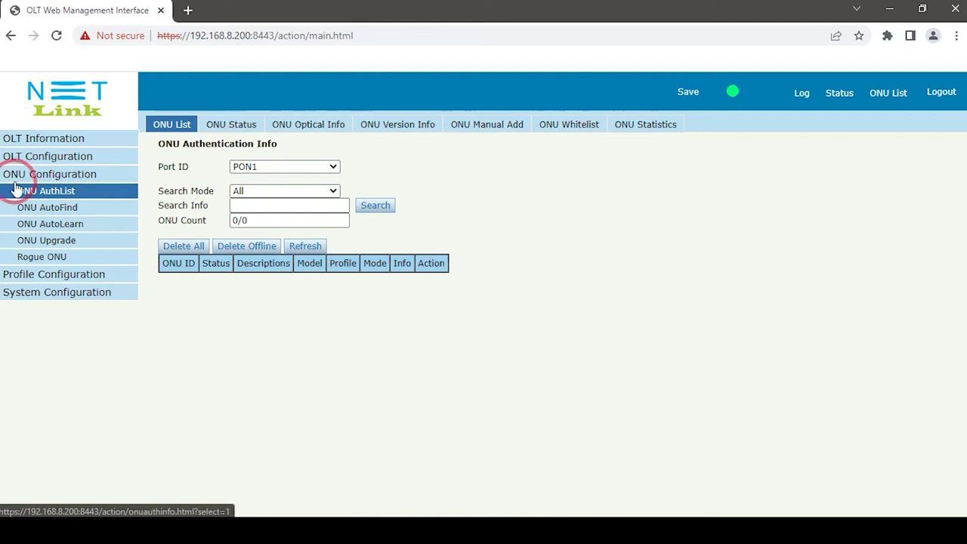
click(56, 192)
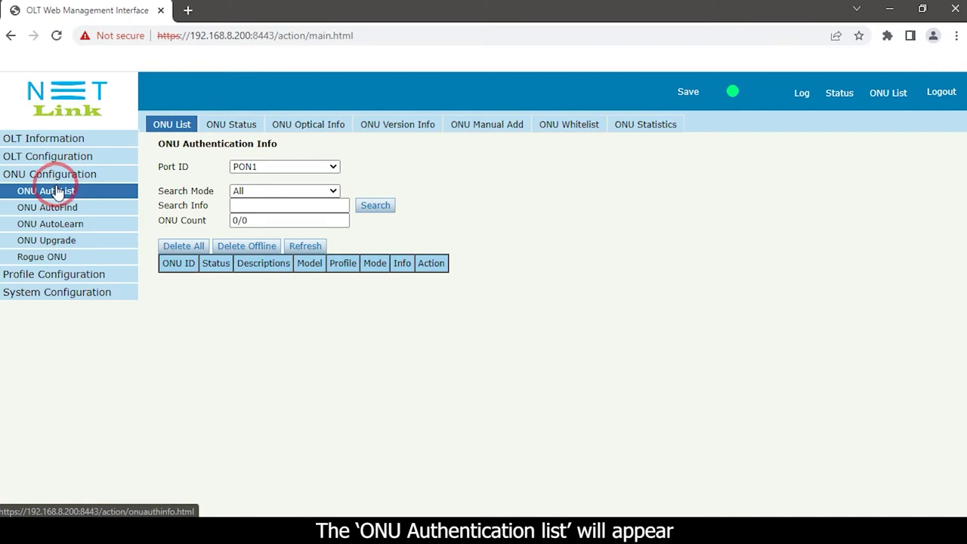
click(242, 168)
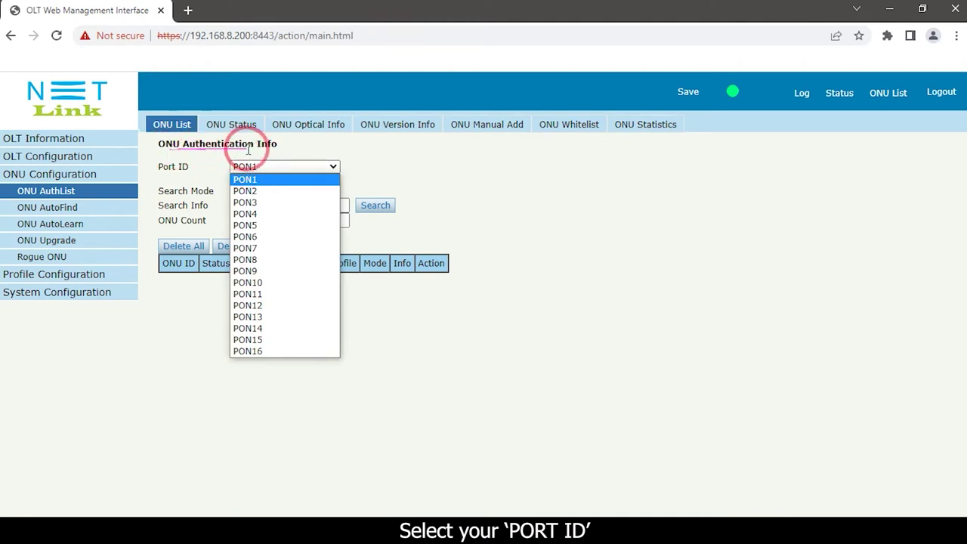
click(280, 191)
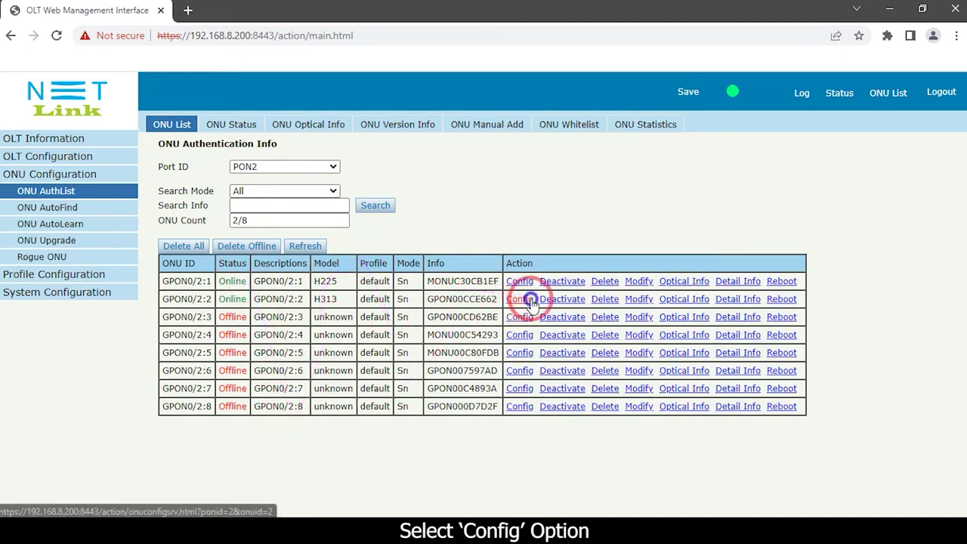
click(525, 300)
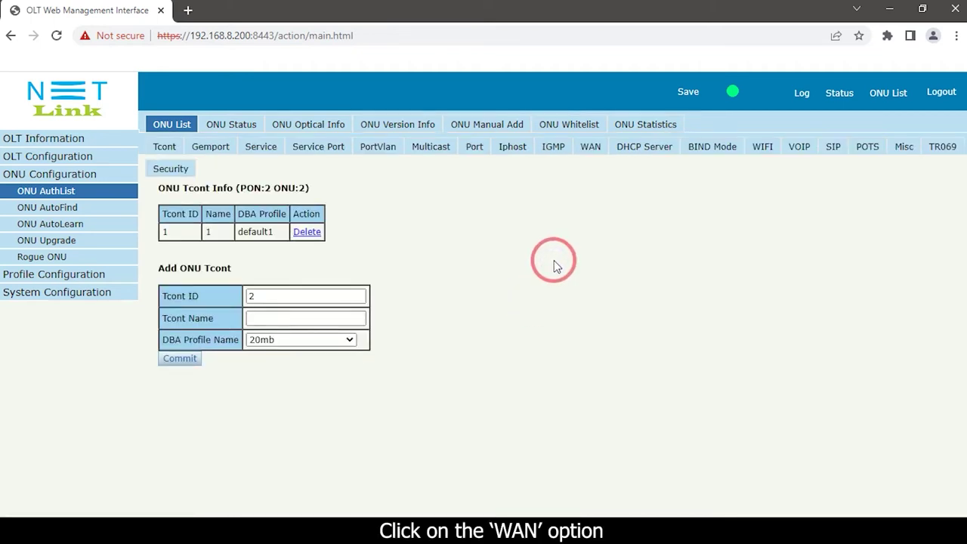
Create a NEW WAN connection in route mode with IPv4 and DHCP connect mode
click(590, 149)
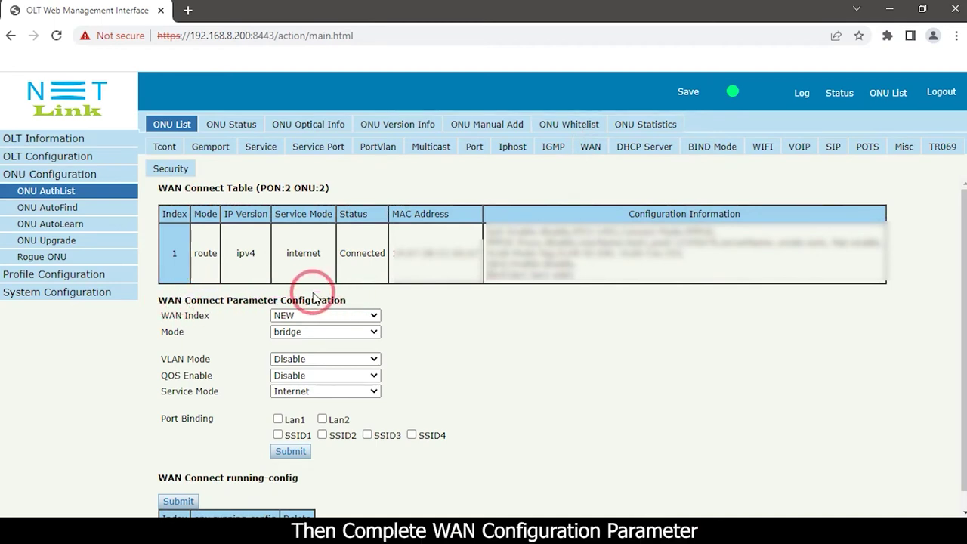
scroll(315, 297, down, 1)
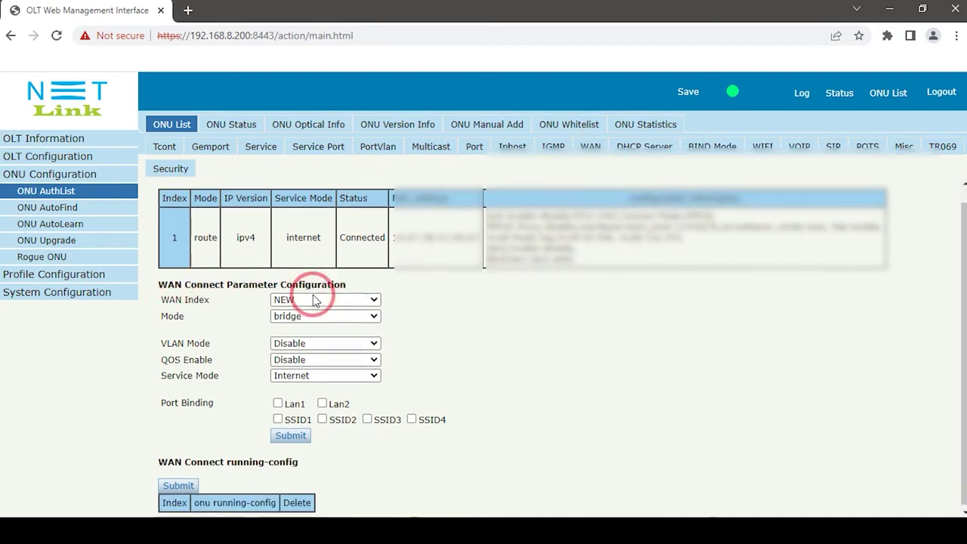
click(314, 299)
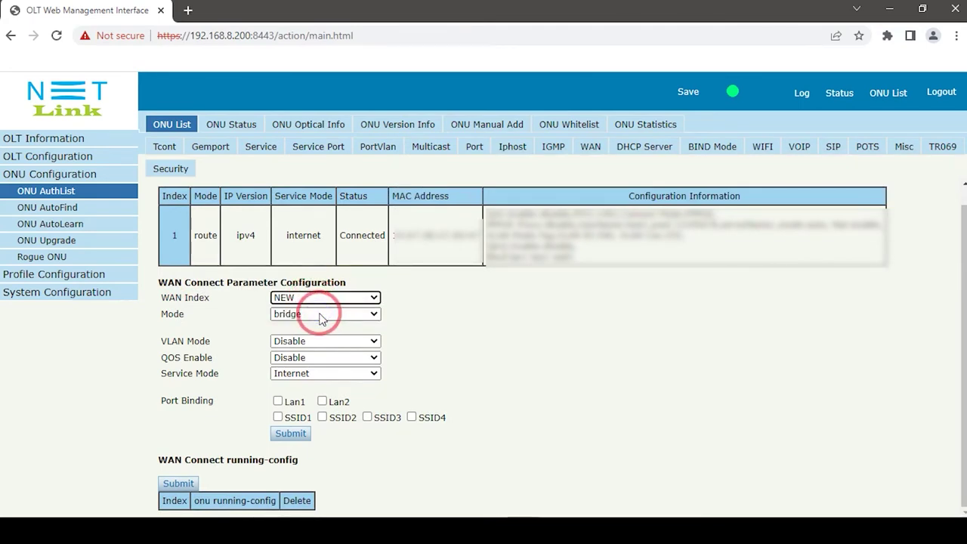
click(320, 316)
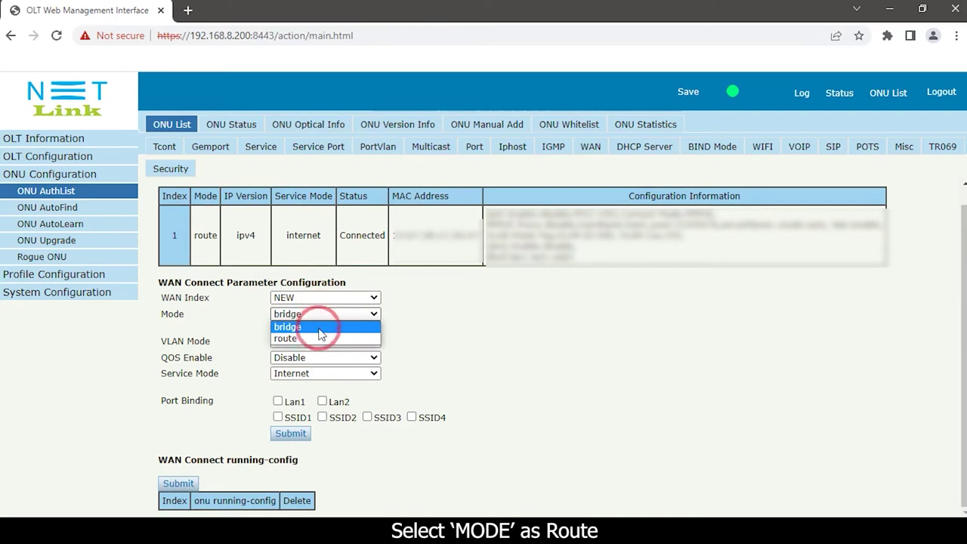
click(320, 338)
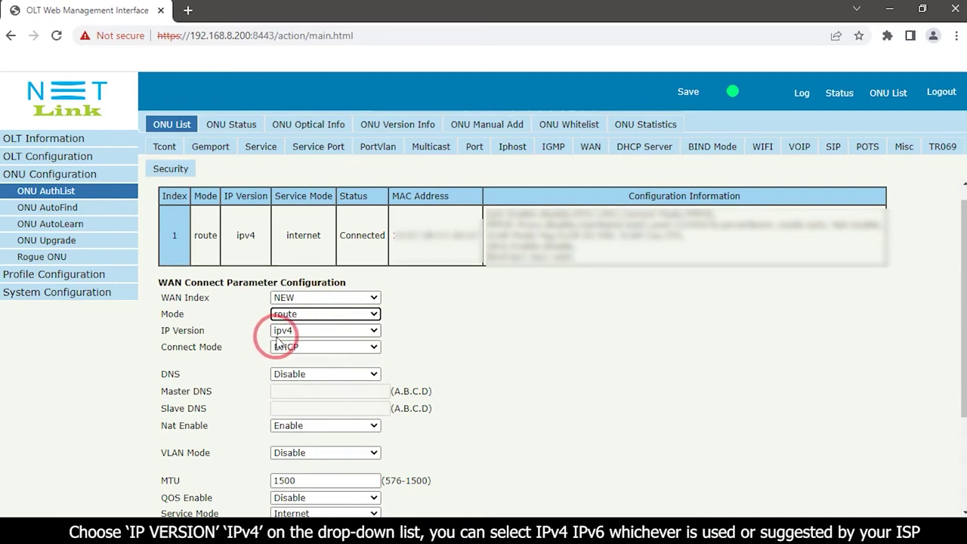
click(285, 331)
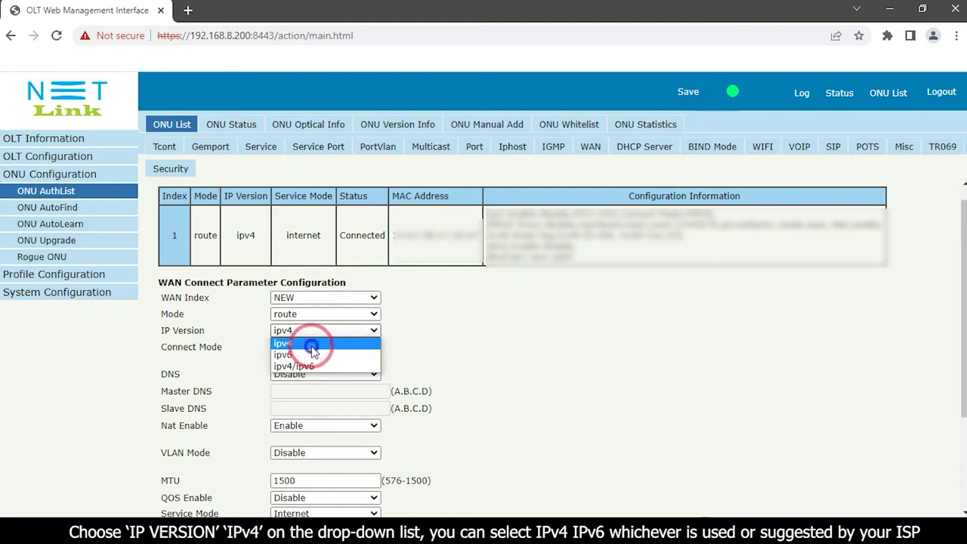
click(311, 344)
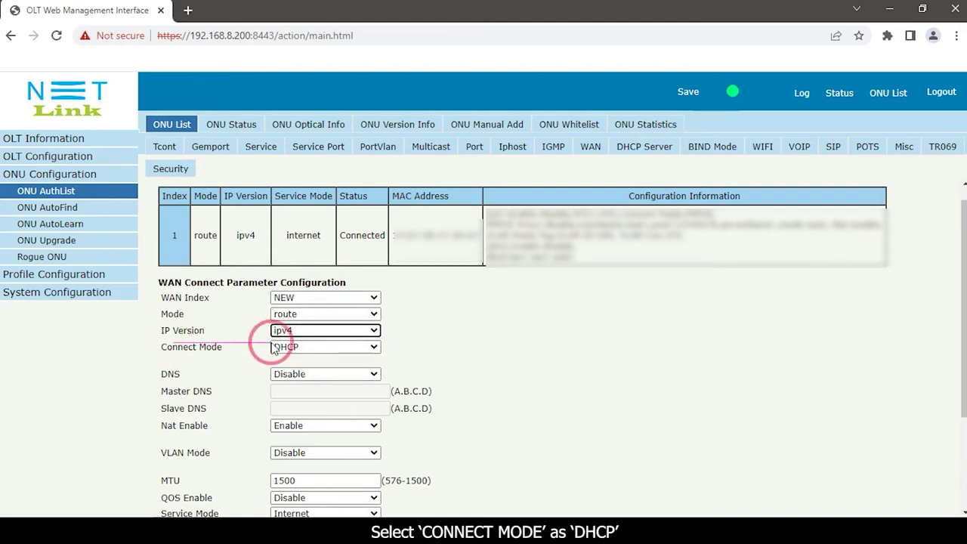
click(275, 347)
click(309, 357)
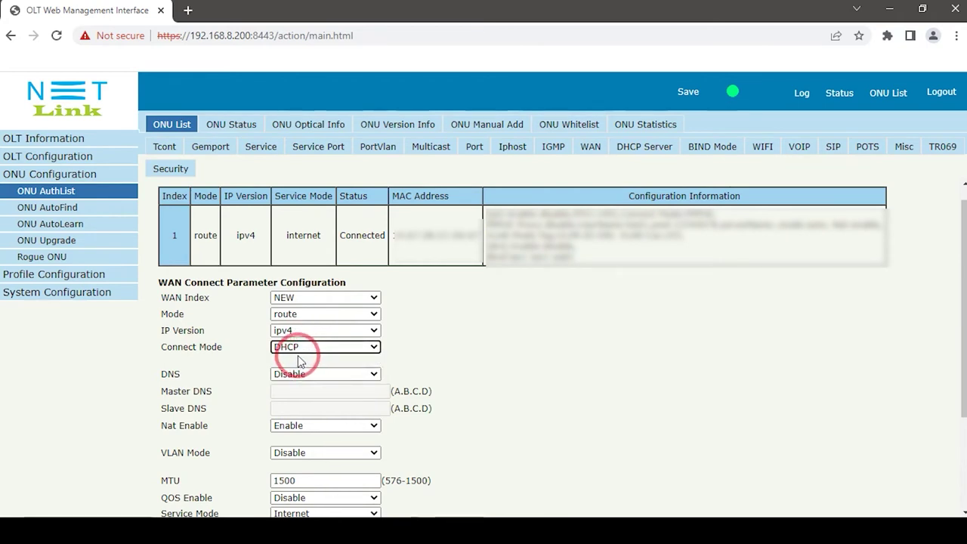
Keep NAT enabled, set VLAN mode to Tag, and select the VLAN ID for replacement
scroll(284, 381, down, 1)
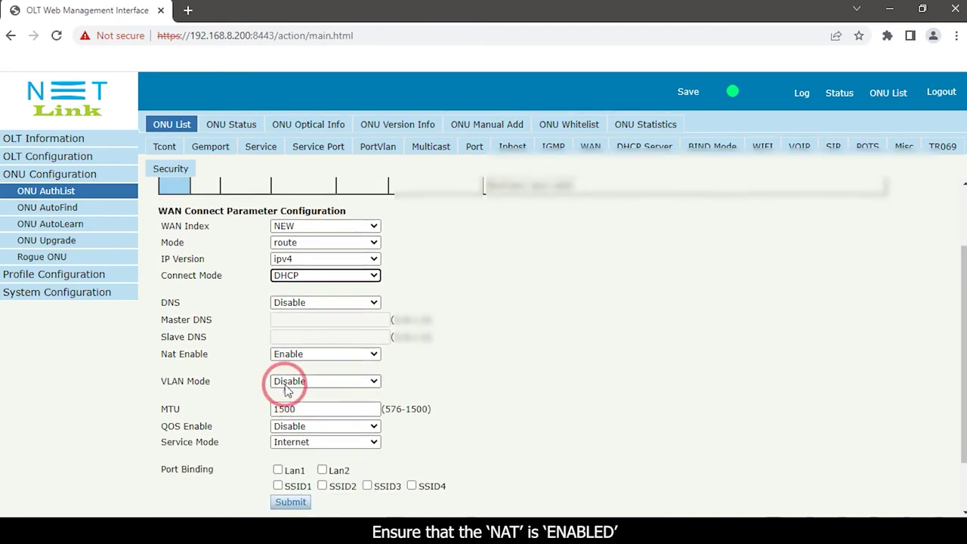
click(296, 355)
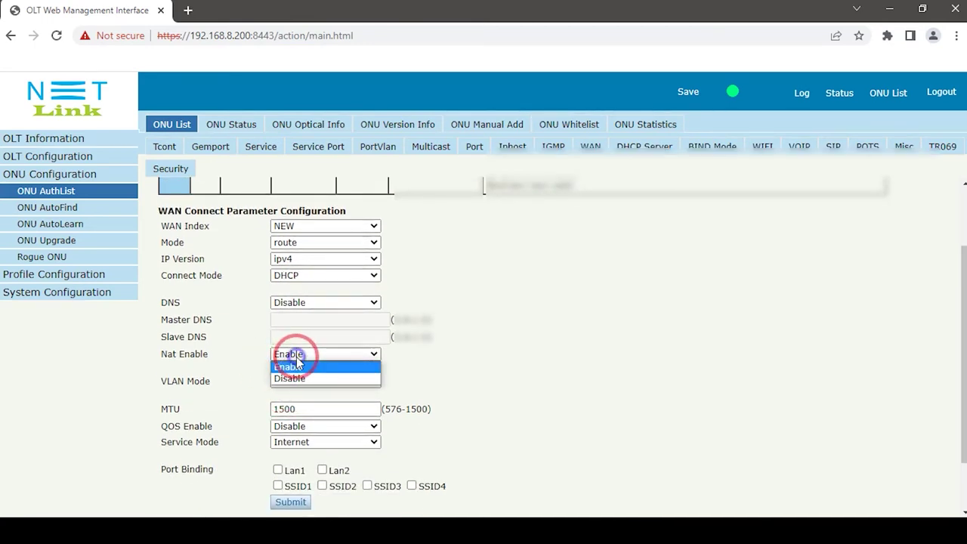
click(303, 367)
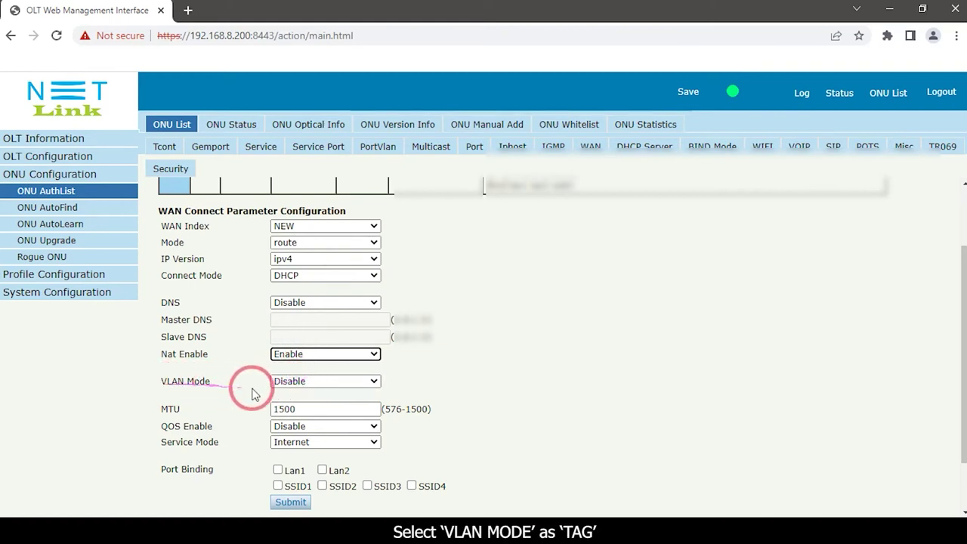
click(313, 381)
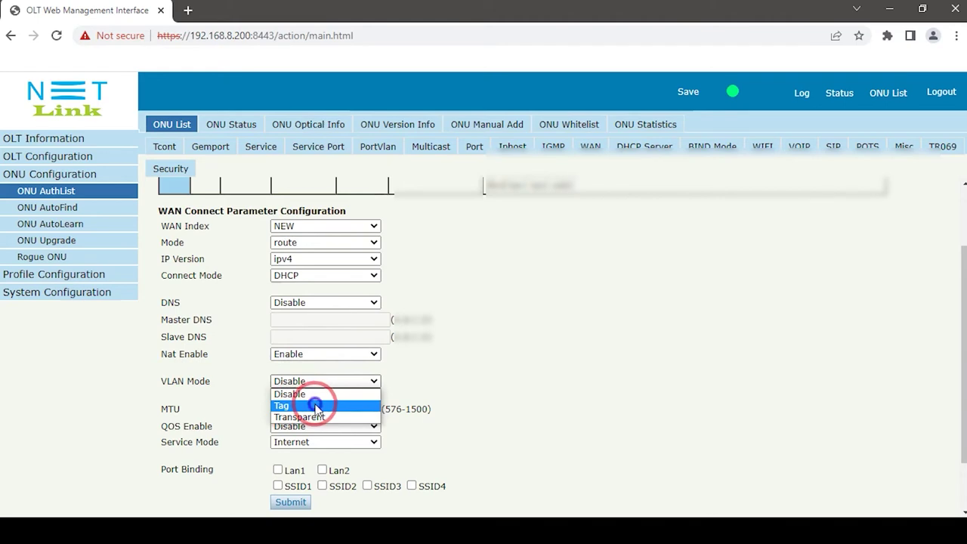
click(316, 406)
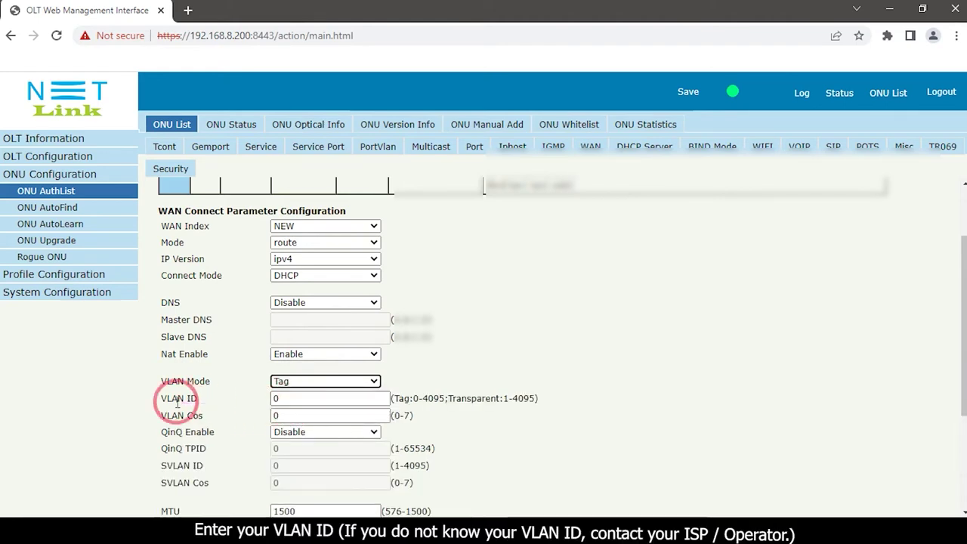
double_click(285, 399)
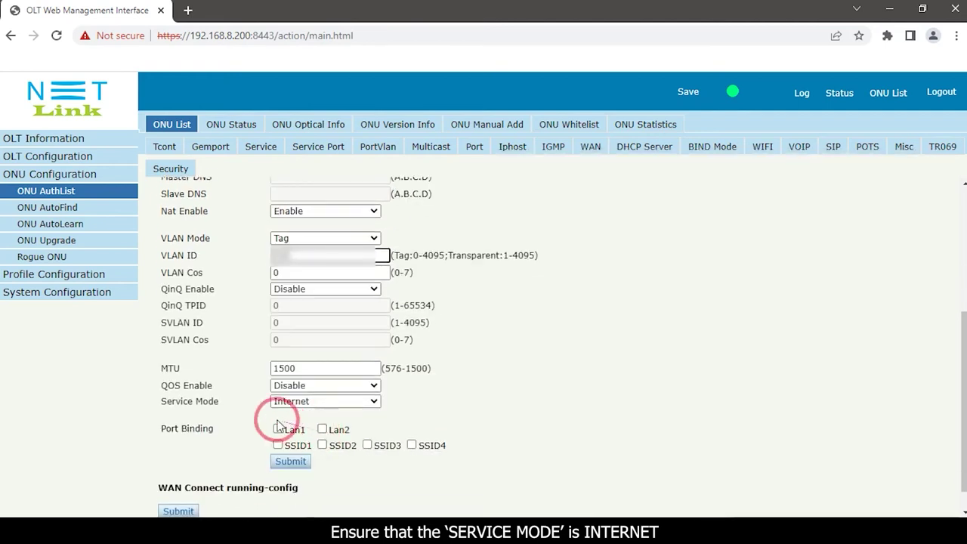
Keep Internet service, bind Lan1, Lan2, SSID1 and SSID2, and submit the WAN connection
click(302, 401)
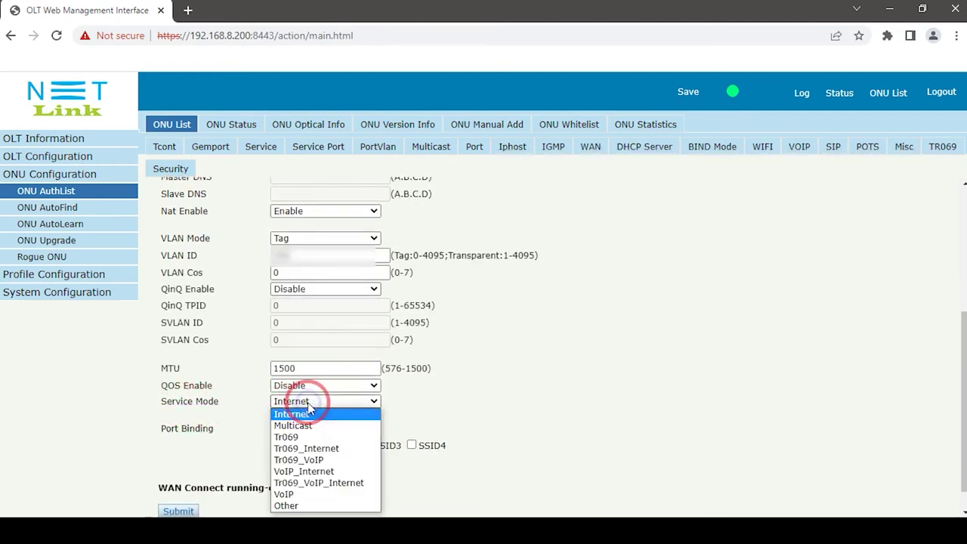
click(305, 415)
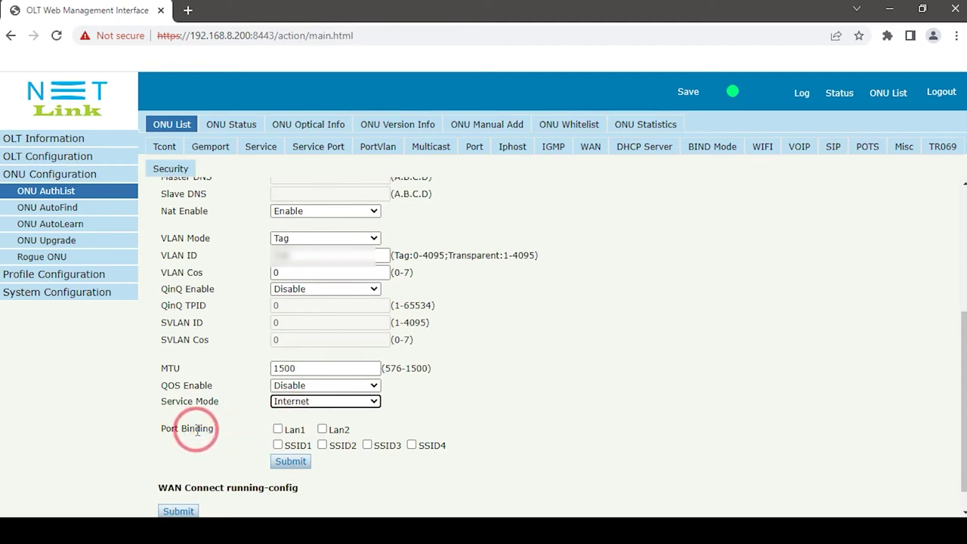
click(277, 429)
click(323, 429)
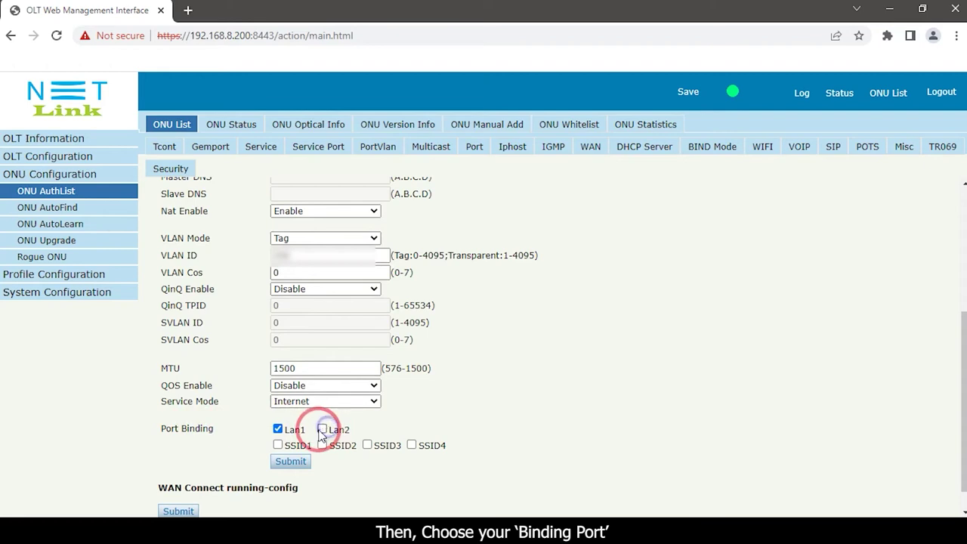
click(277, 445)
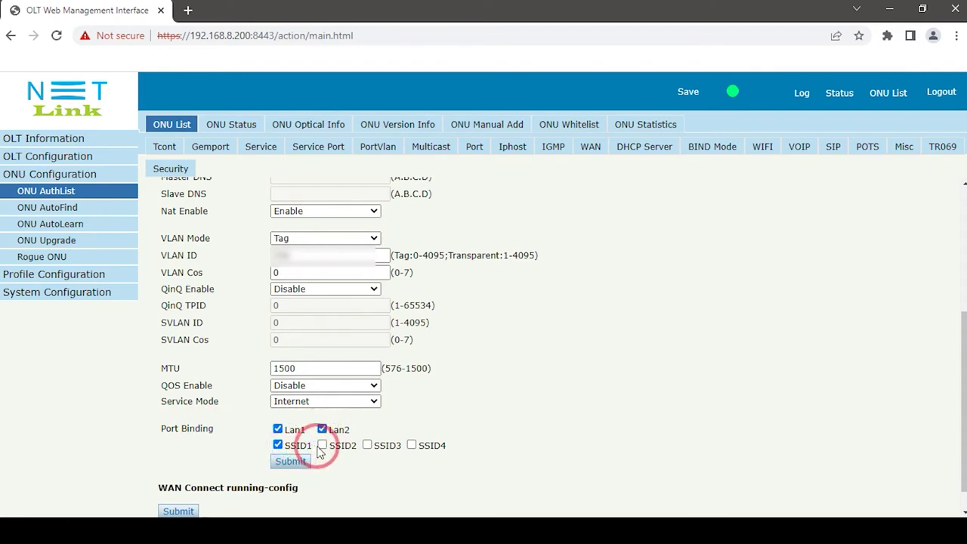
click(322, 445)
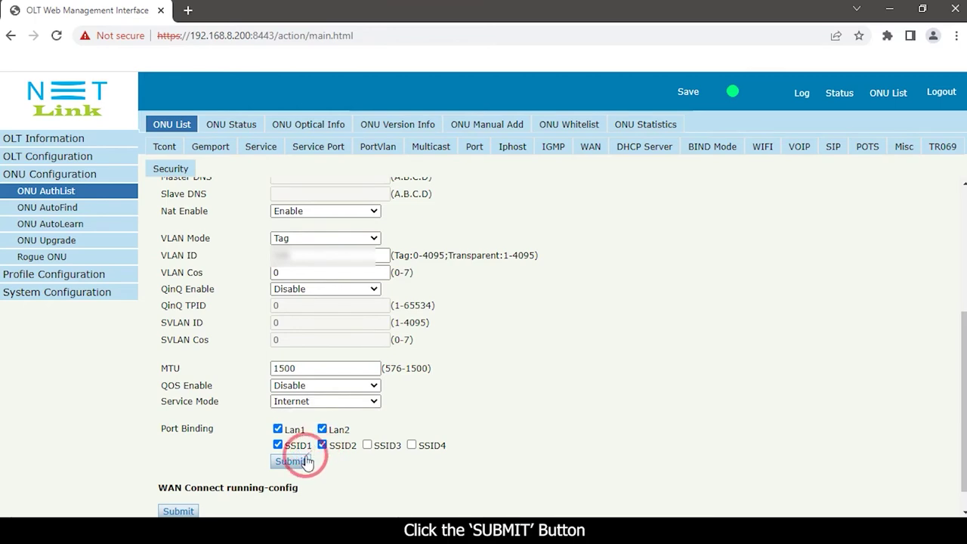
click(299, 467)
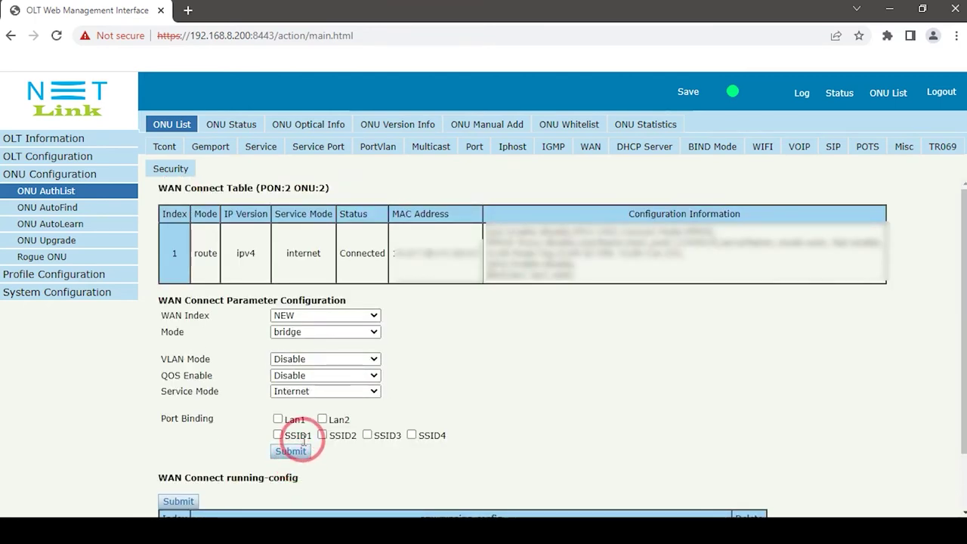
Submit the WAN running-config and dismiss the Commit Success alert
scroll(303, 442, down, 2)
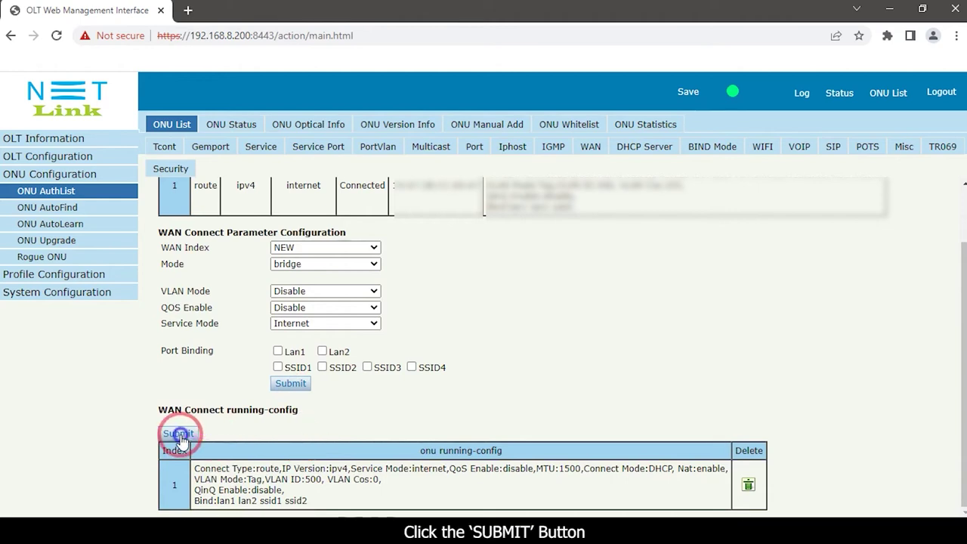
click(180, 435)
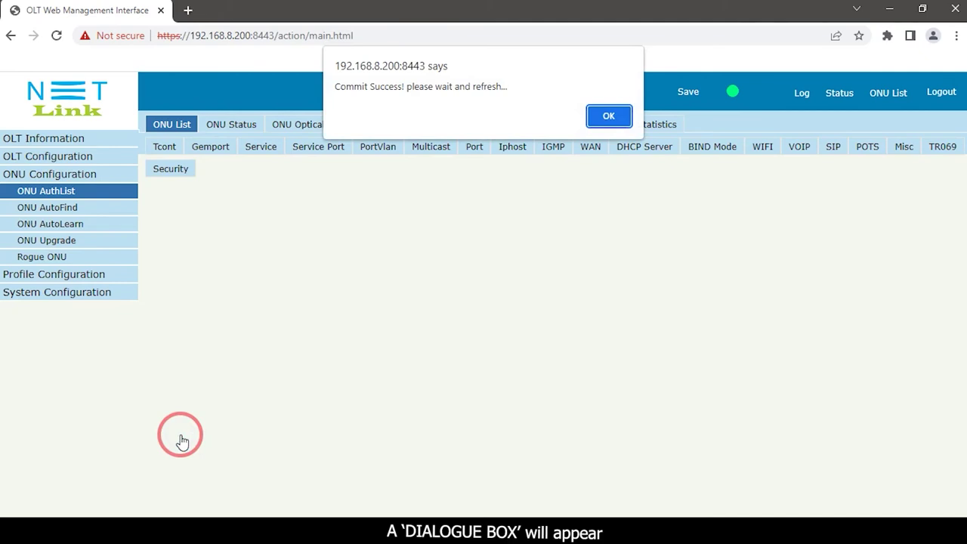
click(606, 117)
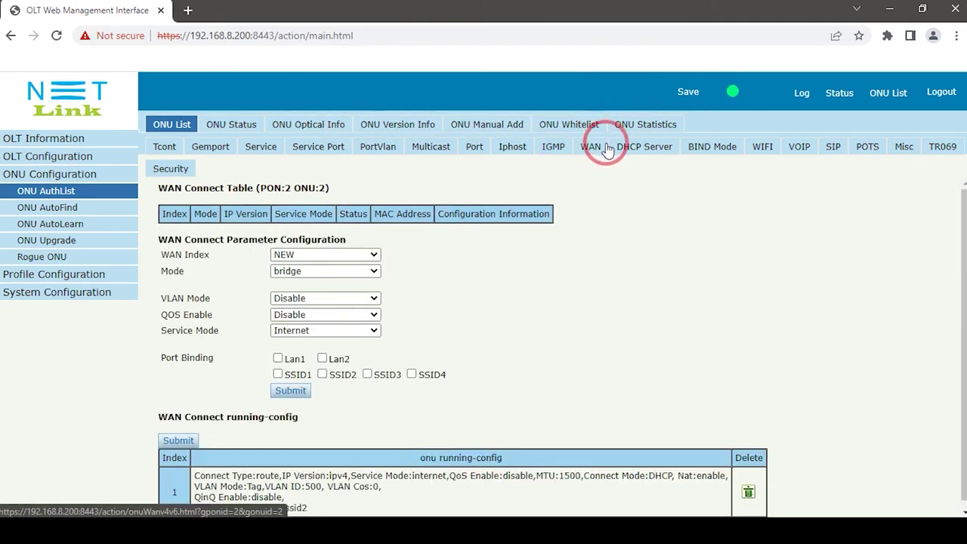
Refresh the WAN page repeatedly until connection 1 shows Connected
click(597, 149)
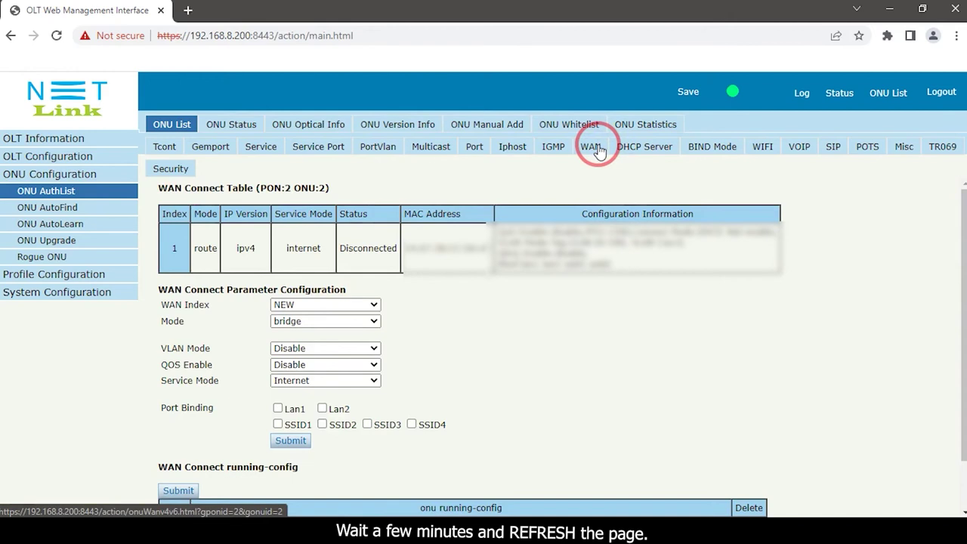
click(596, 148)
click(596, 148)
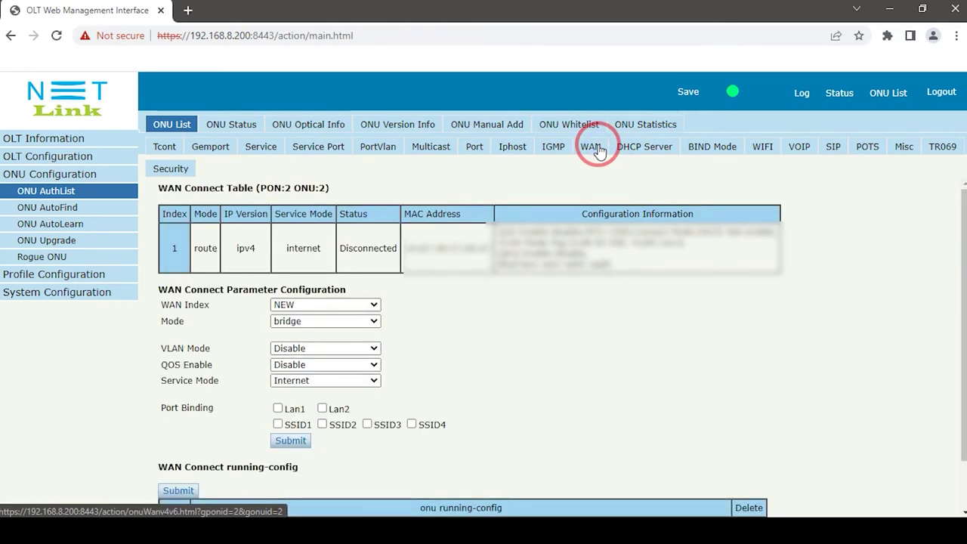
click(596, 148)
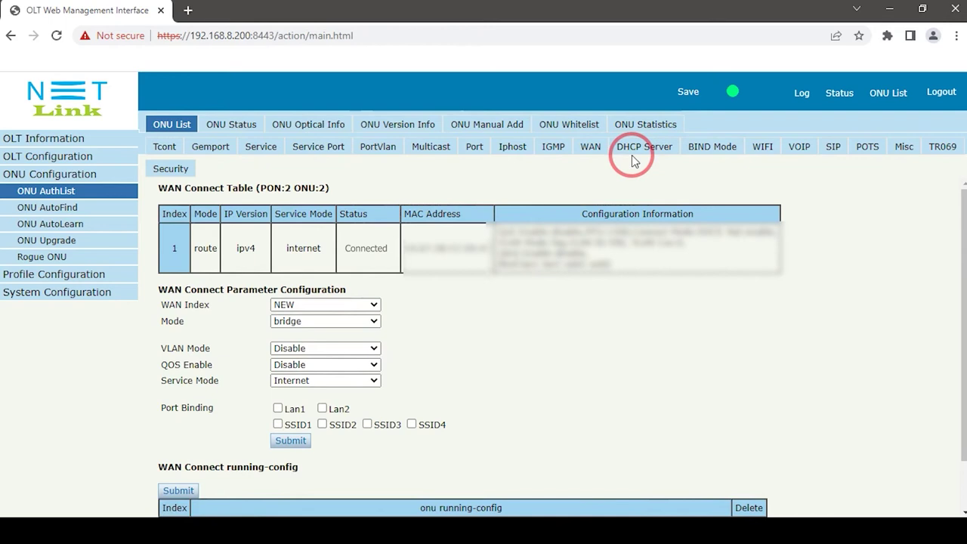
Go to Device Information, save the OLT configuration, and open a blank browser tab
click(77, 141)
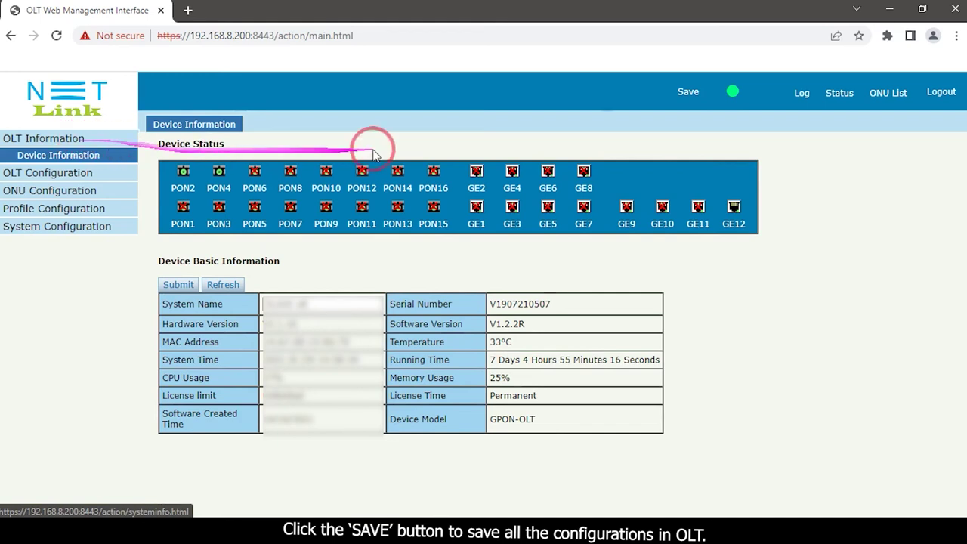
click(688, 94)
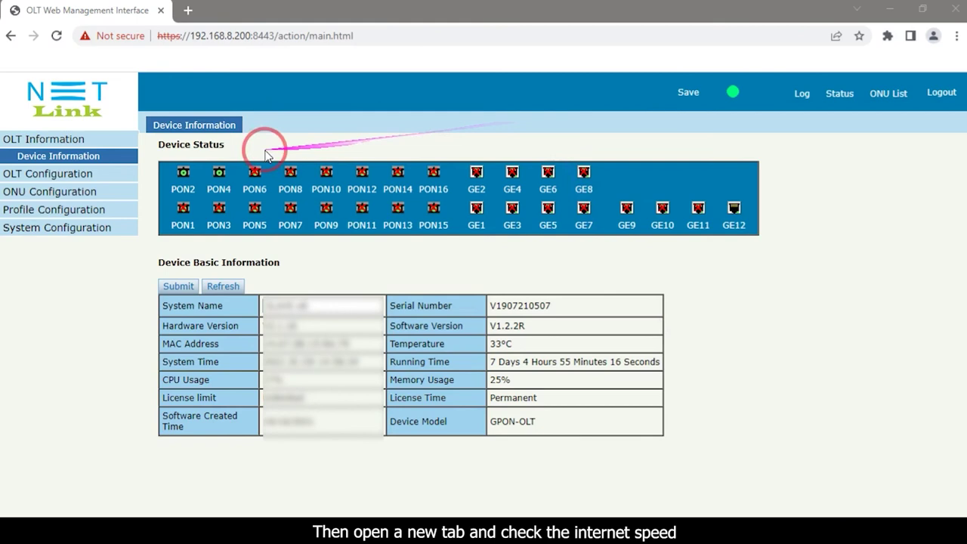
click(186, 12)
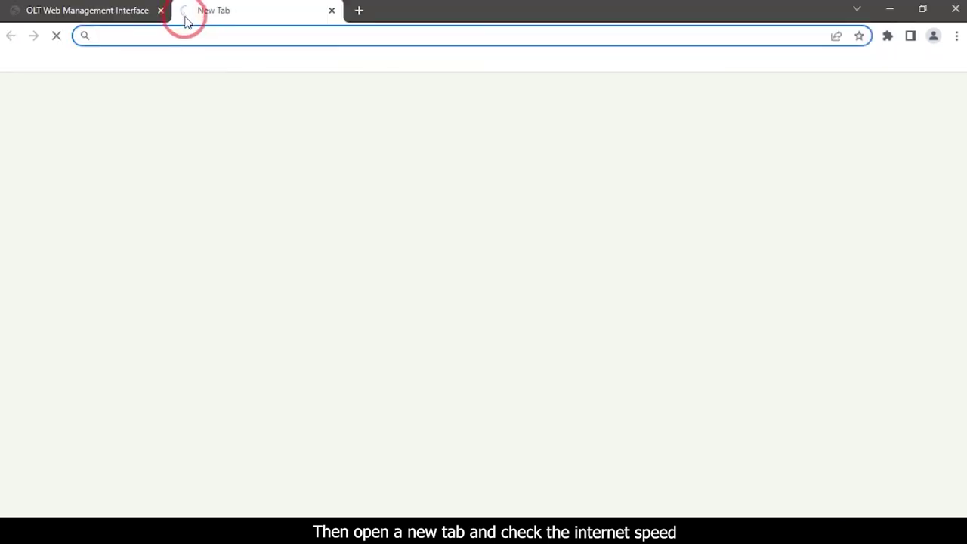
Try loading speedtest.net in Chrome; it fails with a connection timeout
text(spee)
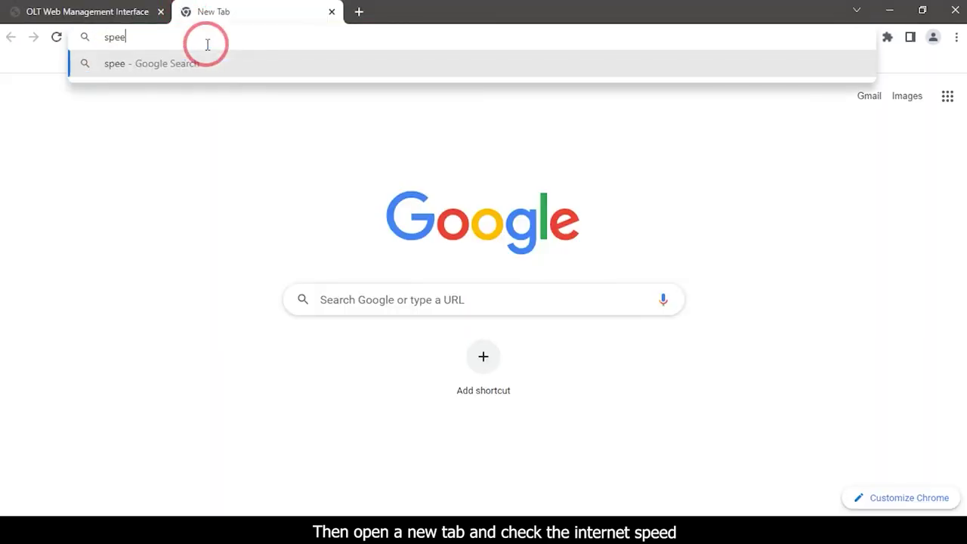
text(dtest.)
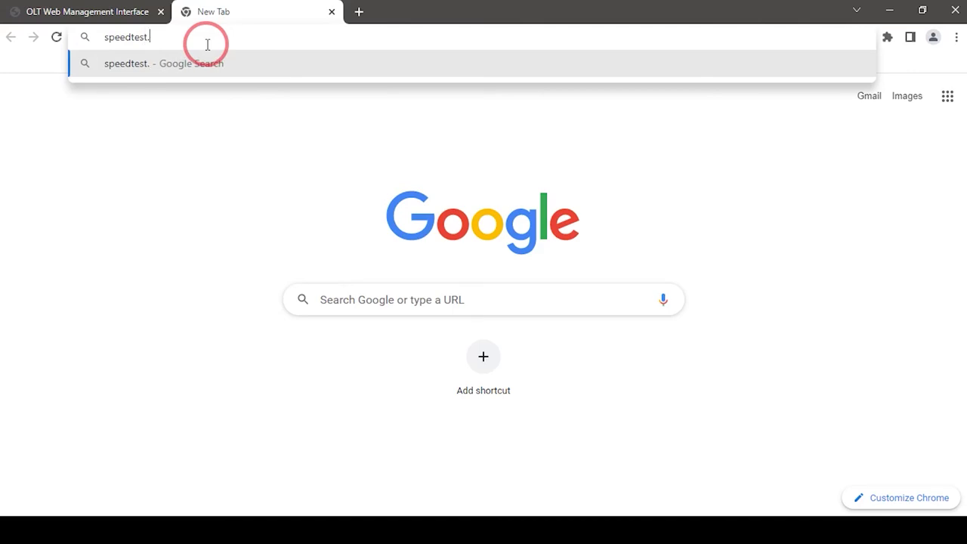
text(net)
key(Return)
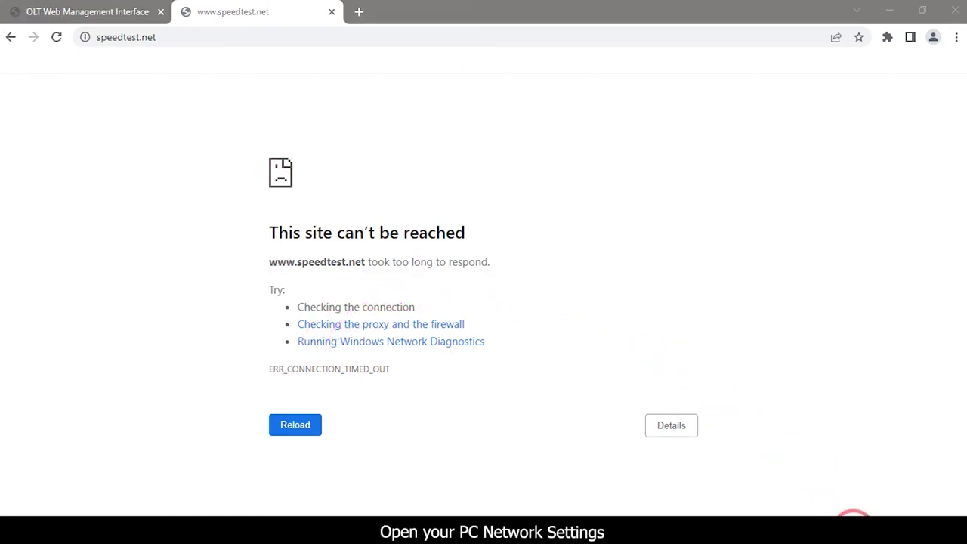
click(841, 517)
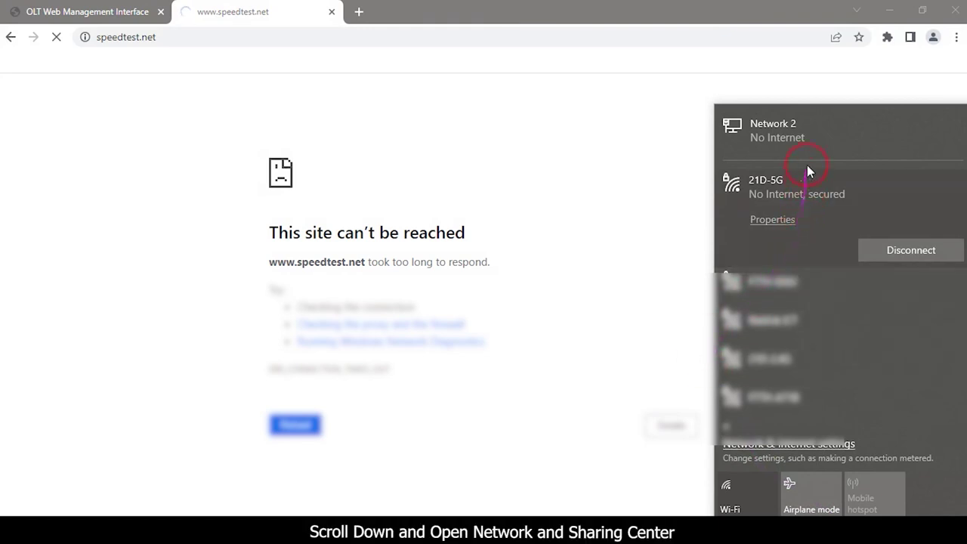
Give Network 2 manual IPv4 192.168.8.116, prefix 24, gateway 192.168.8.200, and save
click(803, 127)
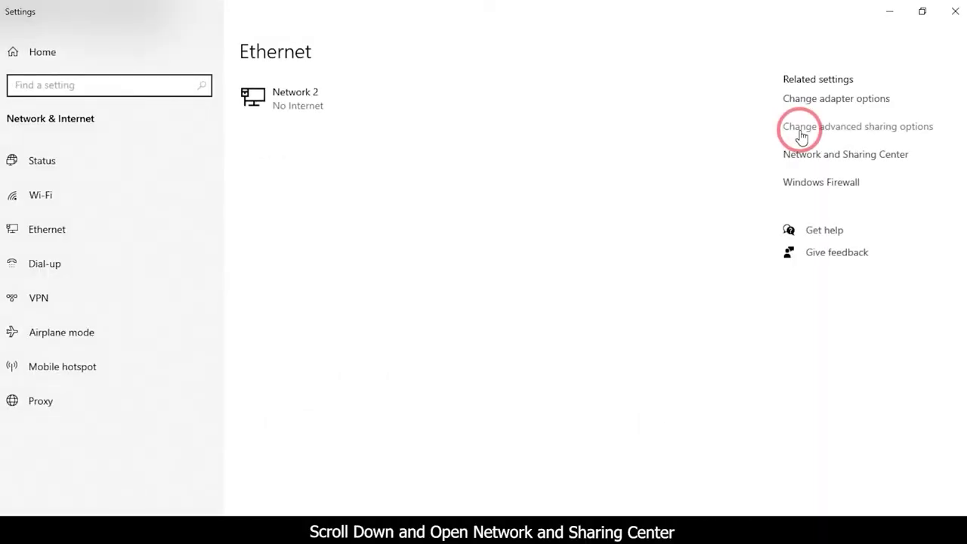
click(351, 109)
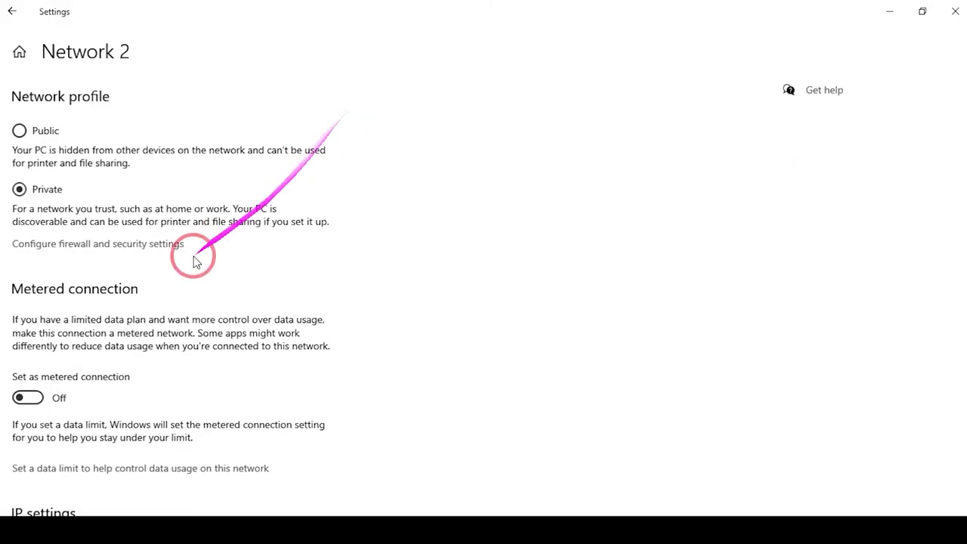
scroll(151, 302, down, 5)
click(65, 351)
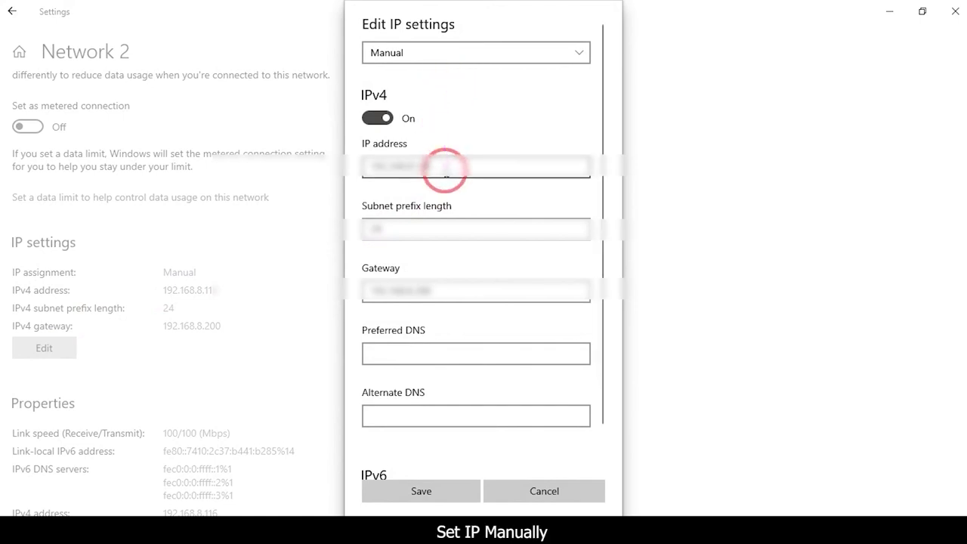
click(446, 167)
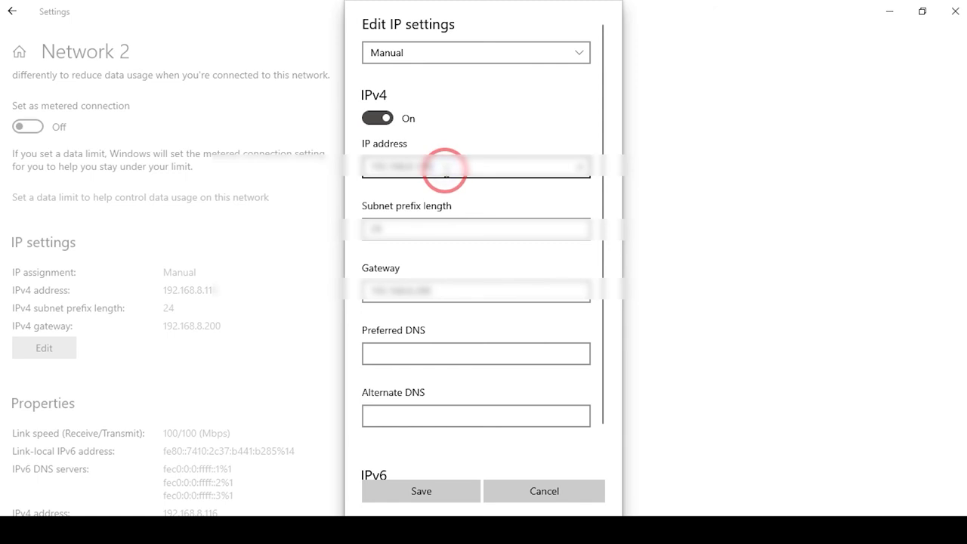
click(433, 229)
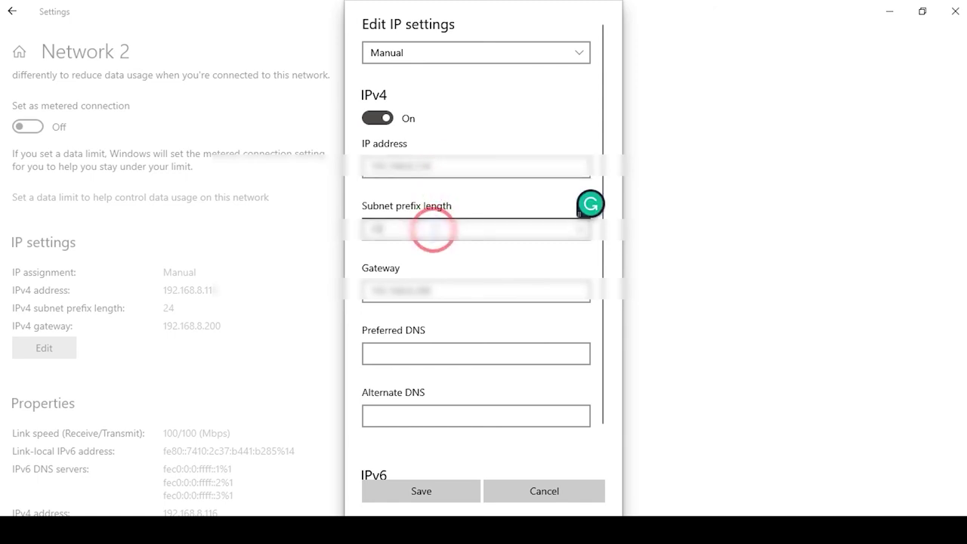
click(422, 290)
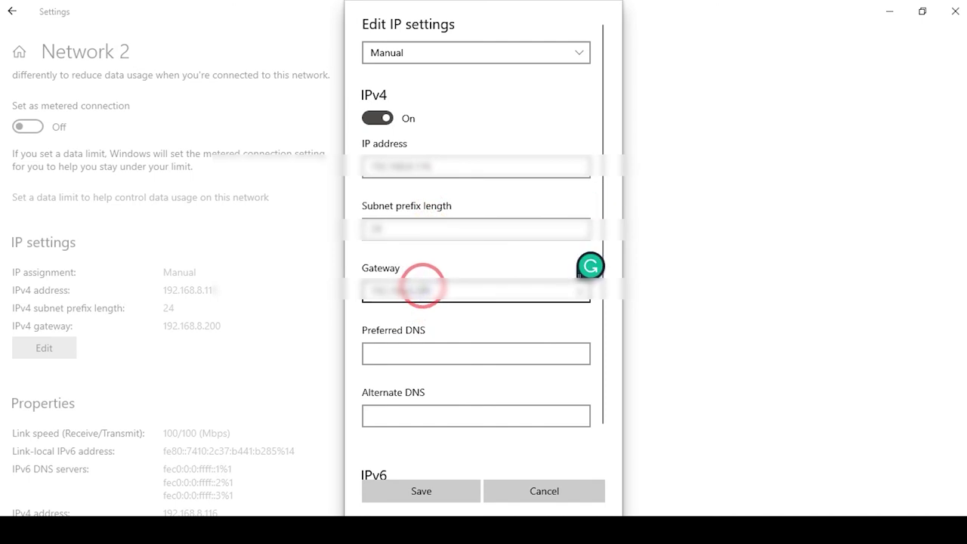
click(396, 493)
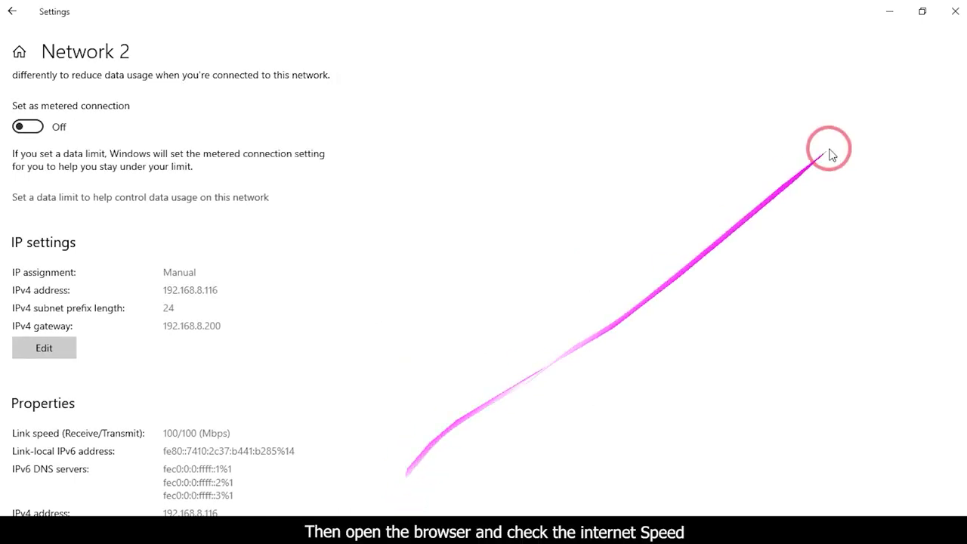
Reload speedtest.net and run the test, getting 41.68 Mbps download and 167.95 Mbps upload
click(956, 9)
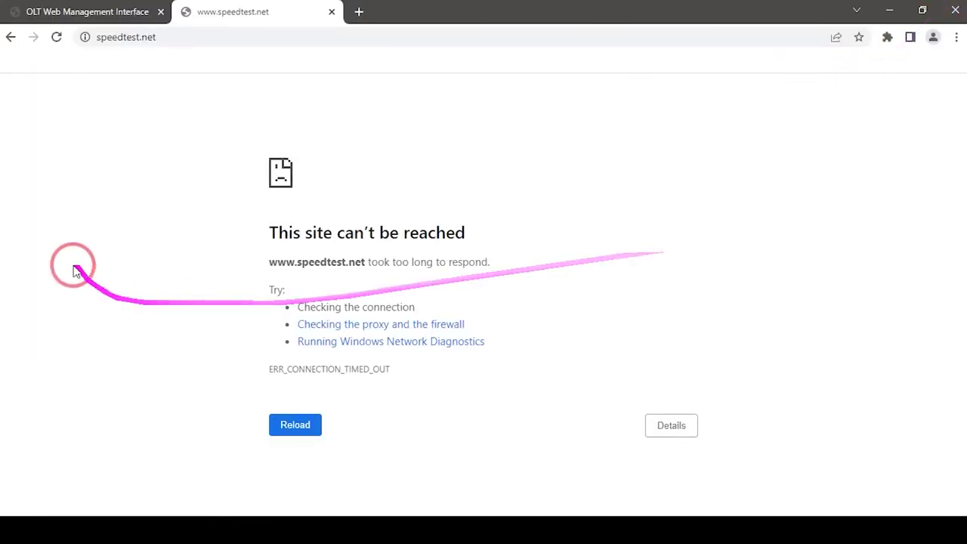
click(54, 36)
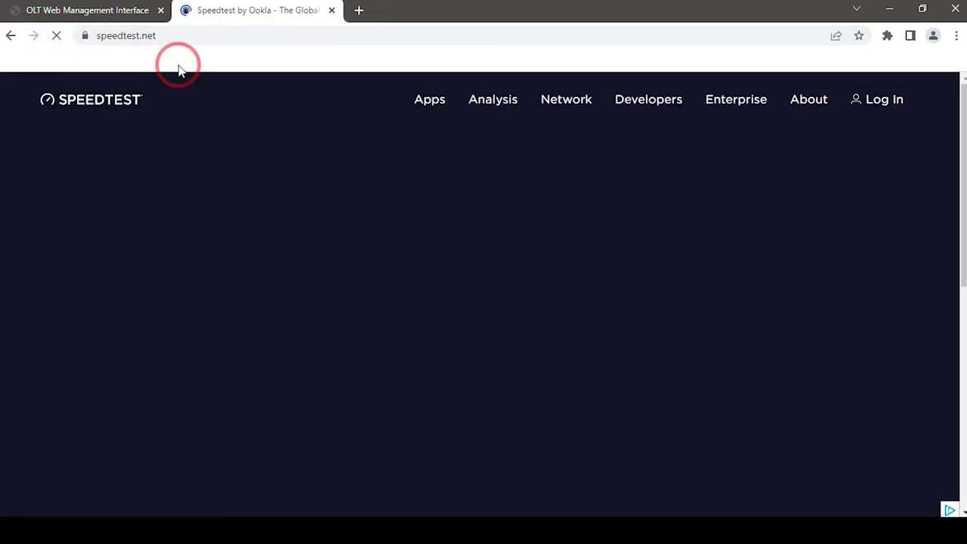
click(437, 305)
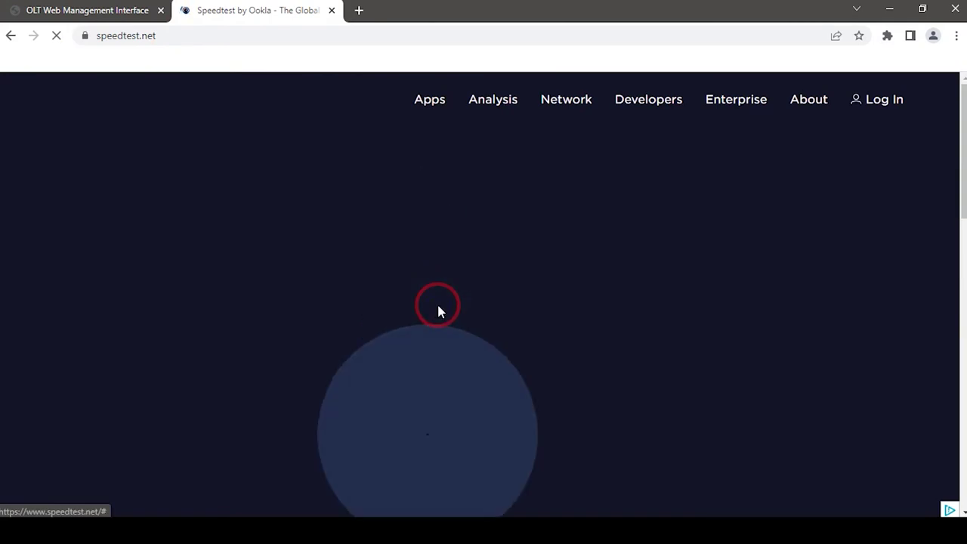